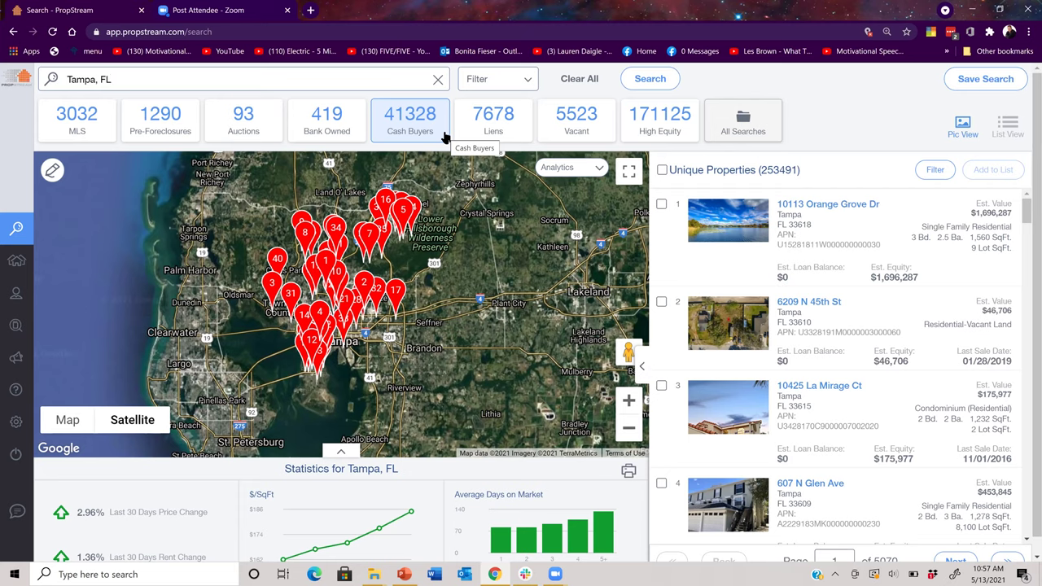
Narrow the Tampa, FL search results to the Pre-Foreclosures quick list
click(344, 130)
click(433, 122)
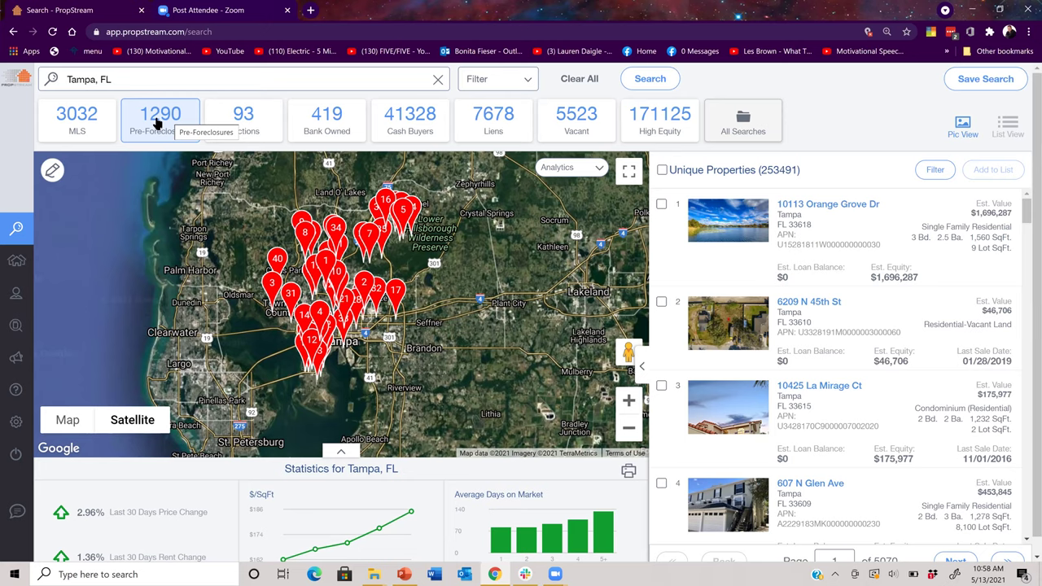
click(157, 122)
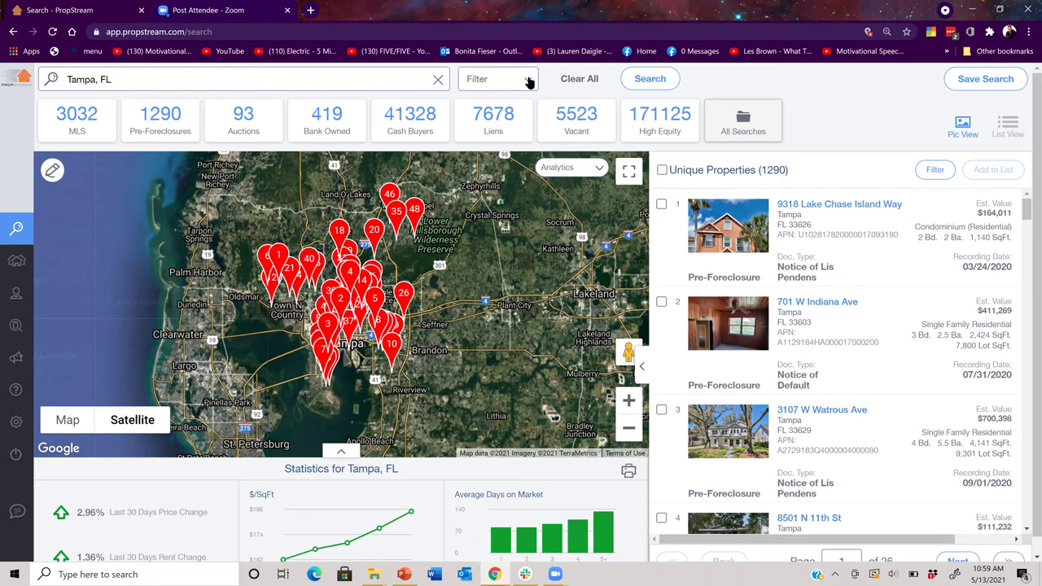
Filter the pre-foreclosure search to an estimated equity of 30% to 90% and a Vacant occupancy status
click(529, 83)
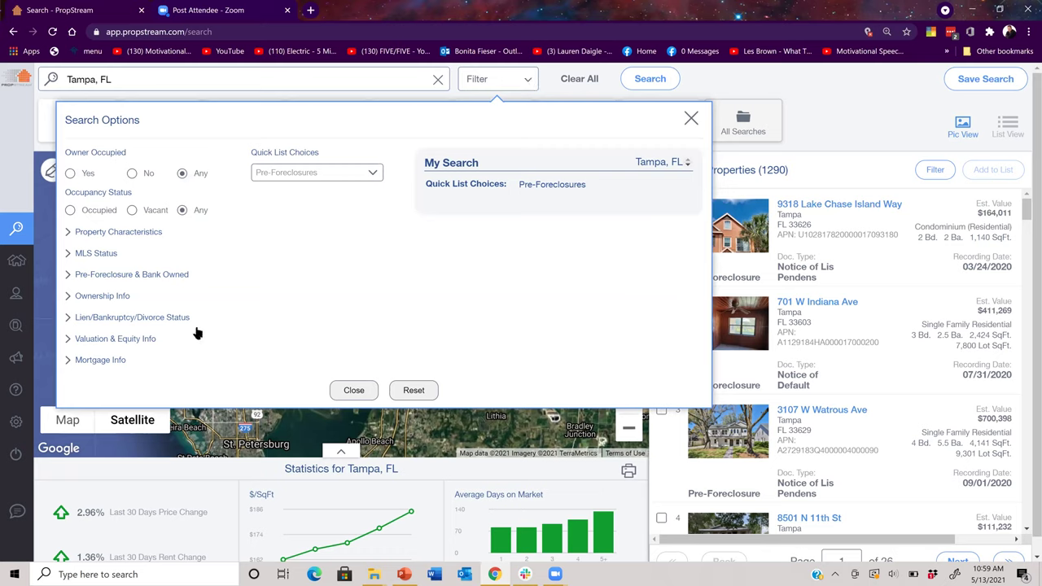
click(118, 340)
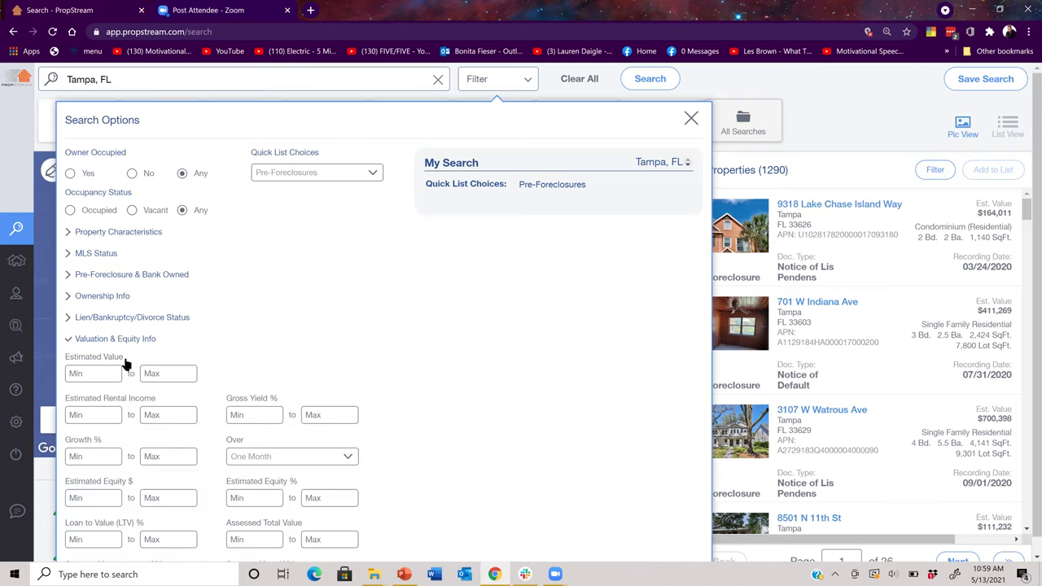
click(255, 497)
text(30)
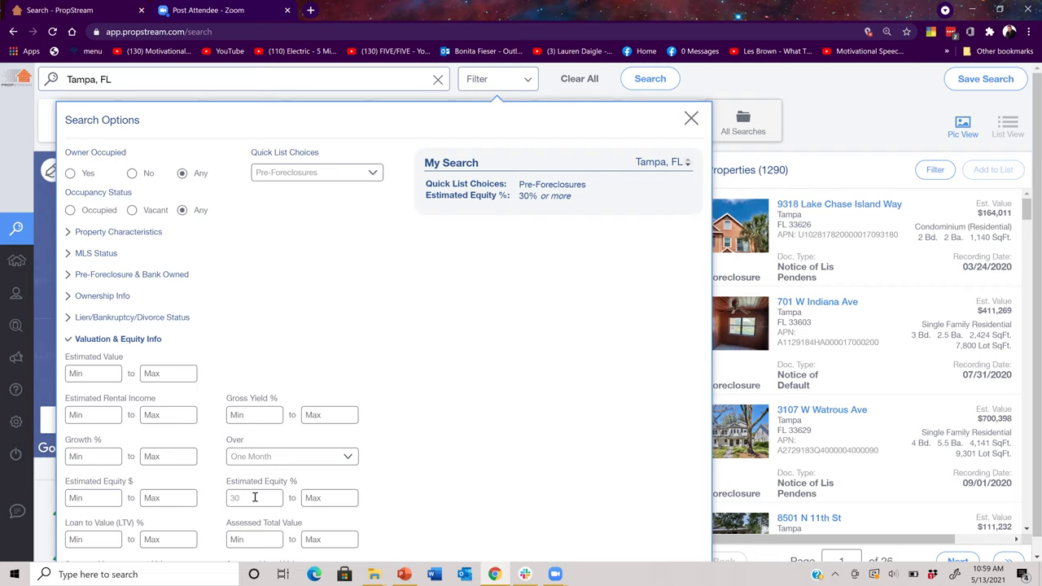
click(333, 500)
text(90)
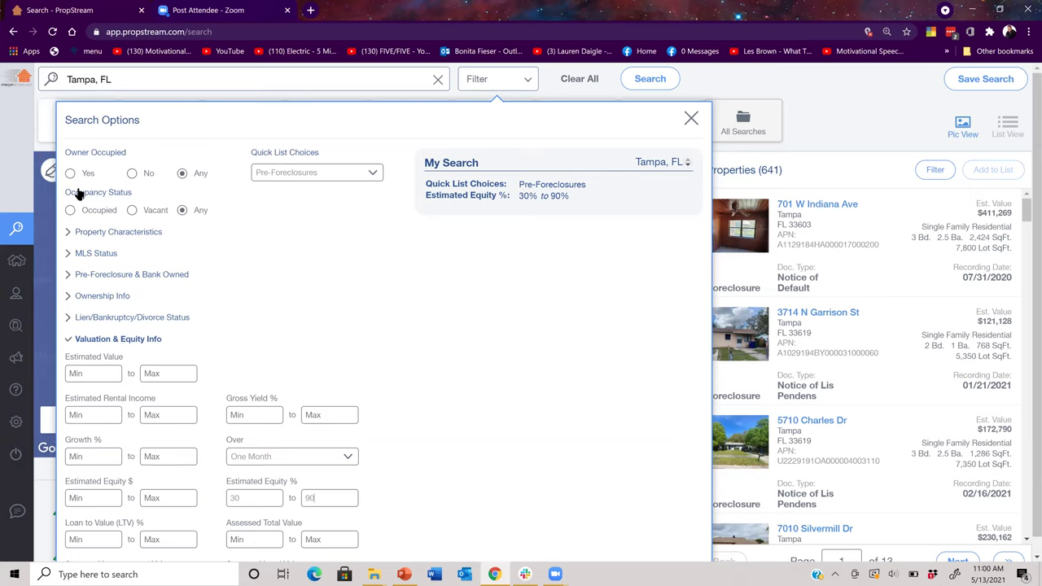
click(133, 209)
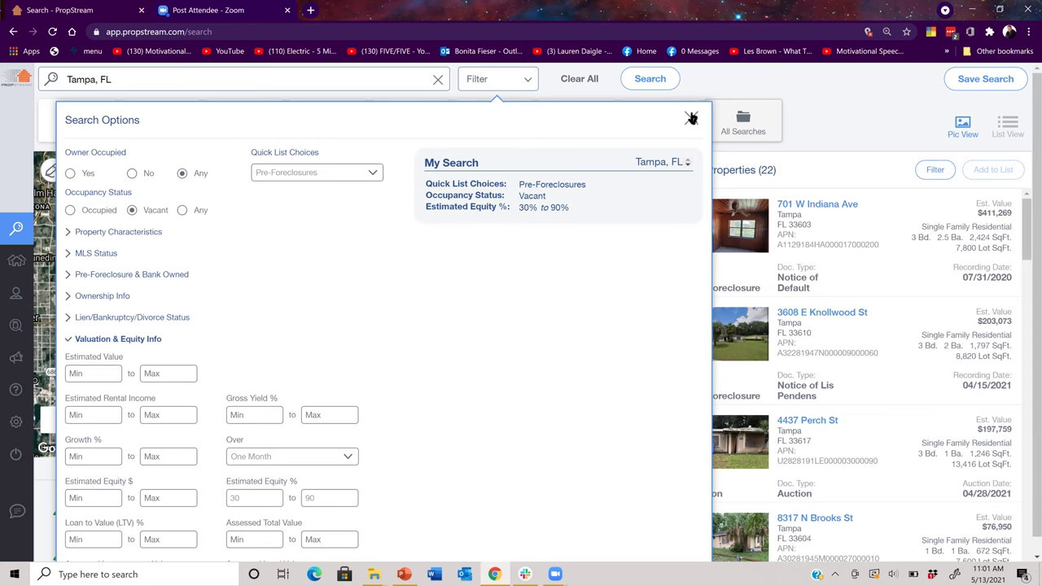
click(691, 119)
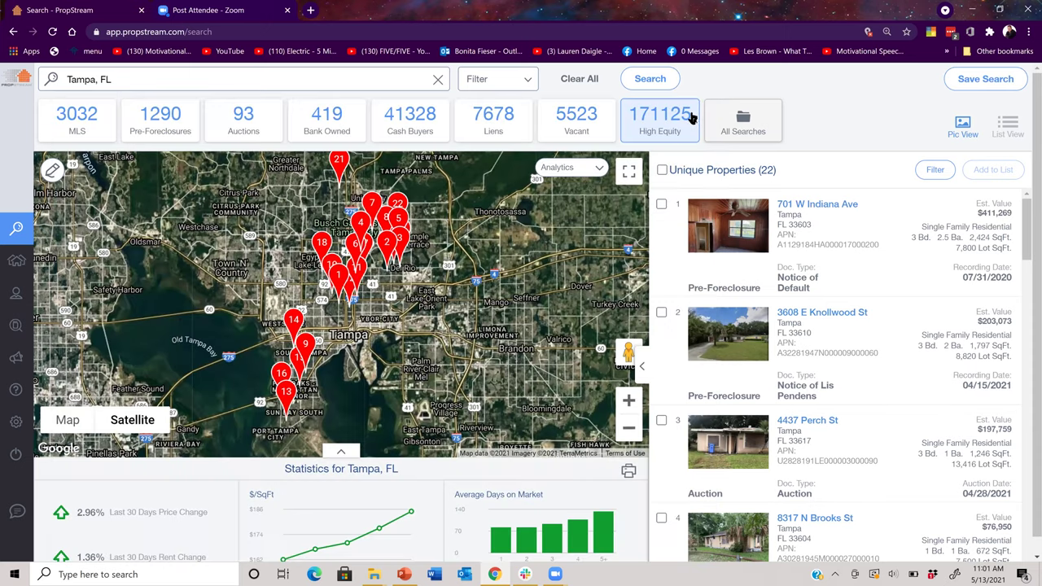
Open the full details of the first property in the filtered results
click(826, 228)
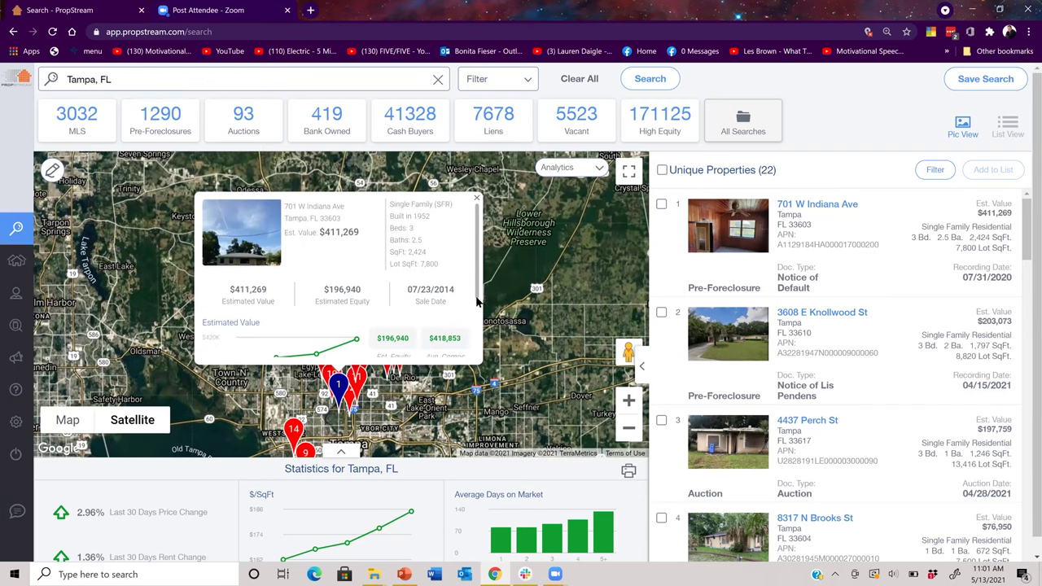
scroll(476, 228, down, 2)
click(247, 342)
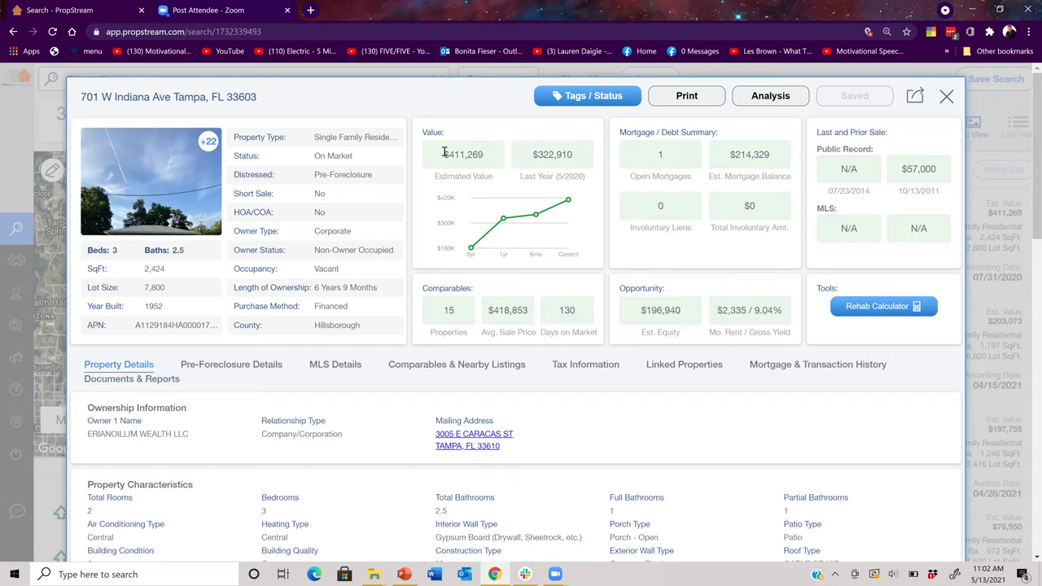
Examine the first property's comparables, including their sale dates, amounts and map locations, and close its details
click(447, 368)
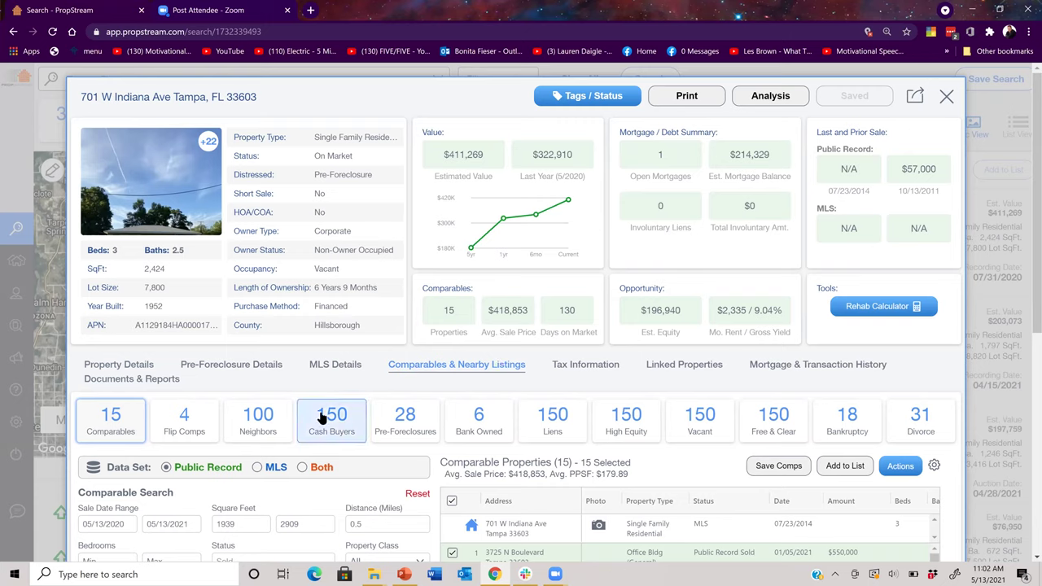
click(114, 420)
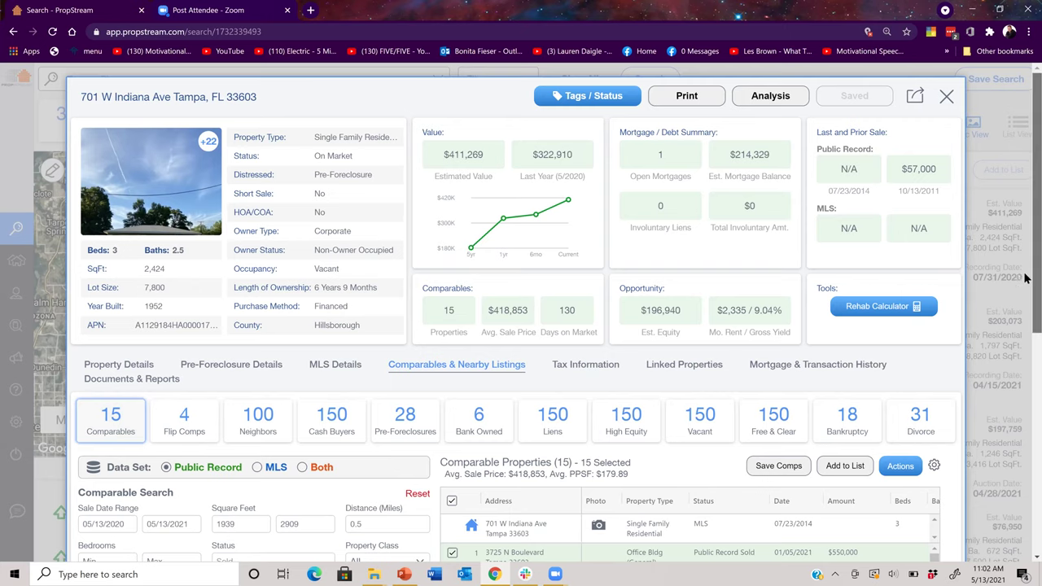
scroll(1027, 232, down, 3)
scroll(1026, 446, down, 2)
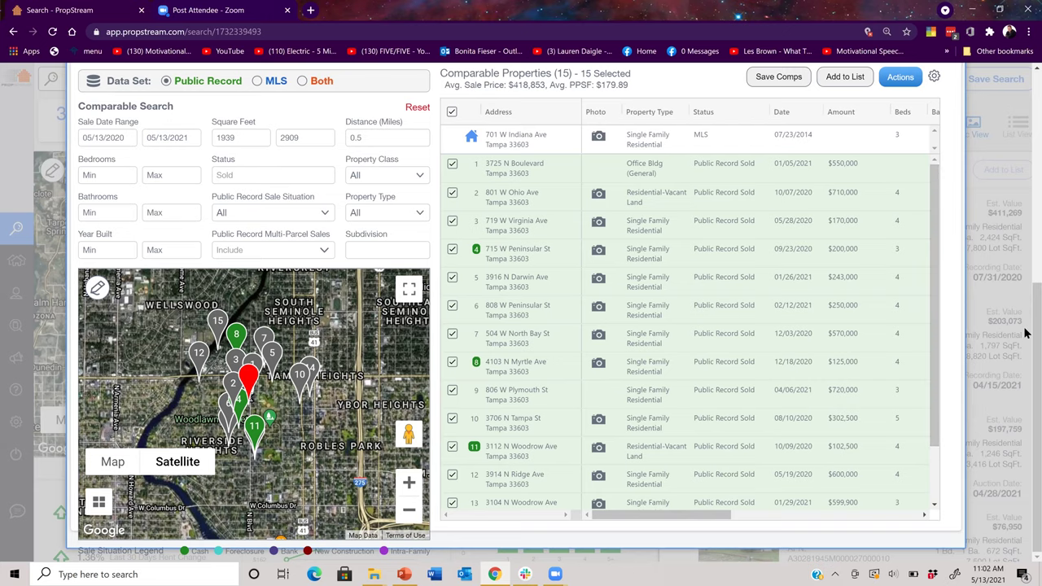
drag(1025, 350, 1026, 286)
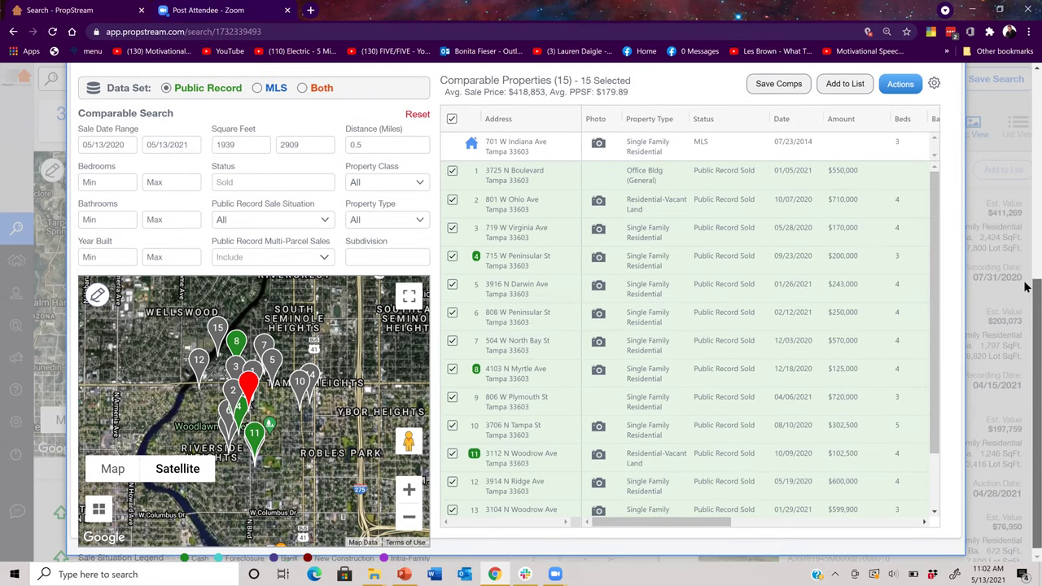
scroll(1029, 269, up, 2)
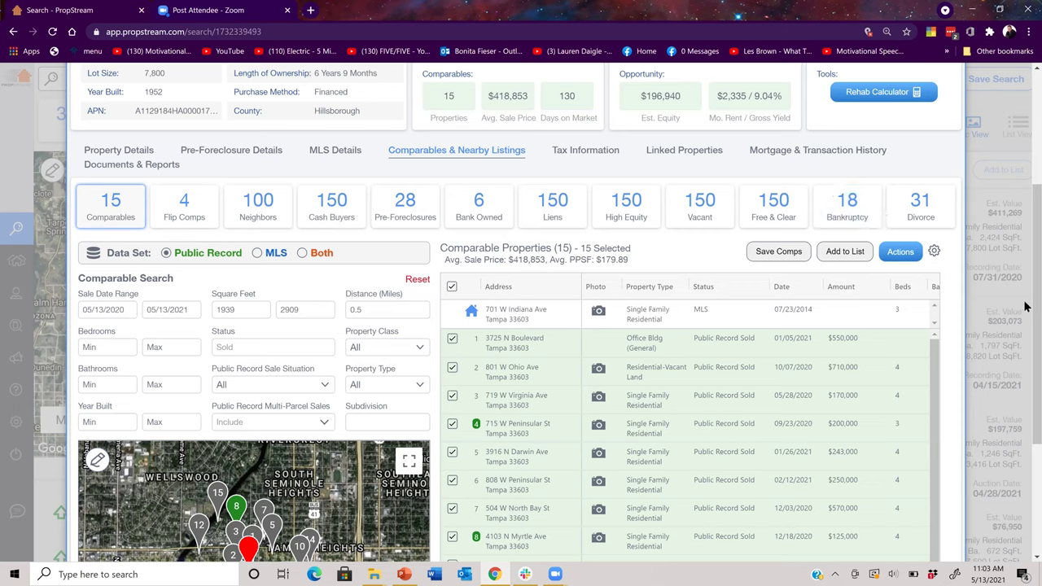
scroll(1025, 328, up, 3)
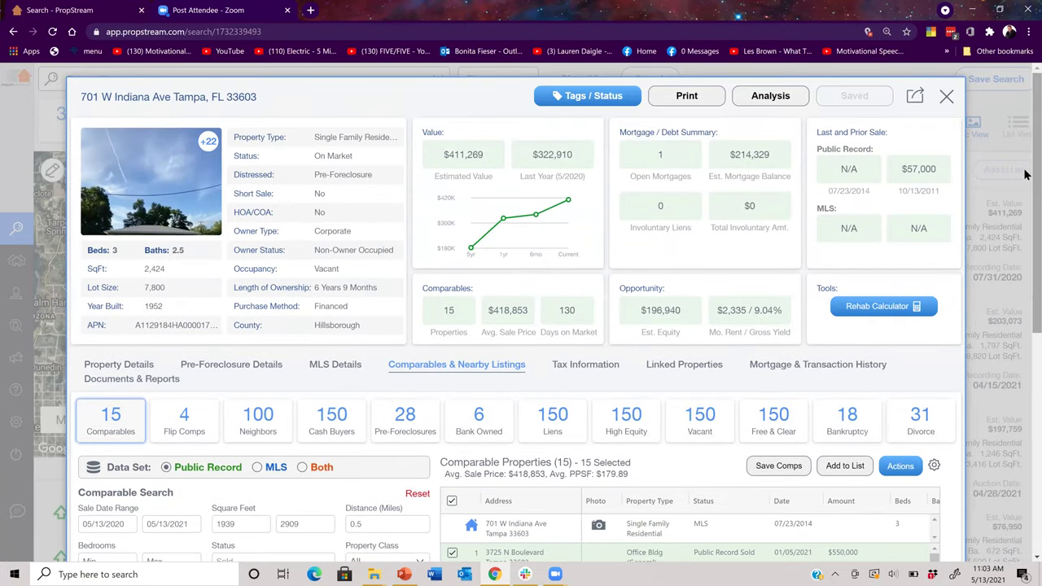
click(945, 98)
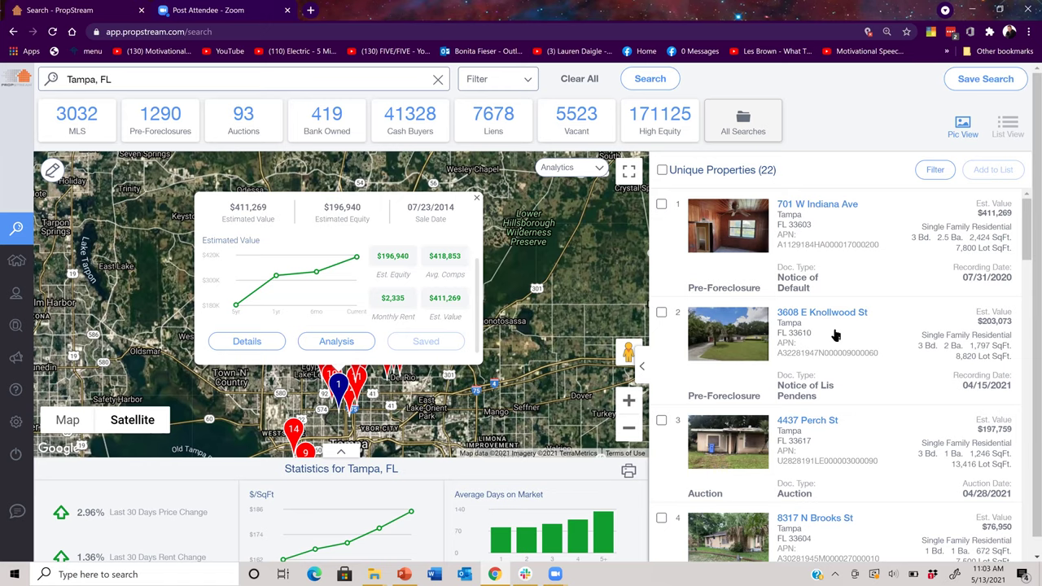
Open the full details of the second property in the filtered results
mouse_move(836, 335)
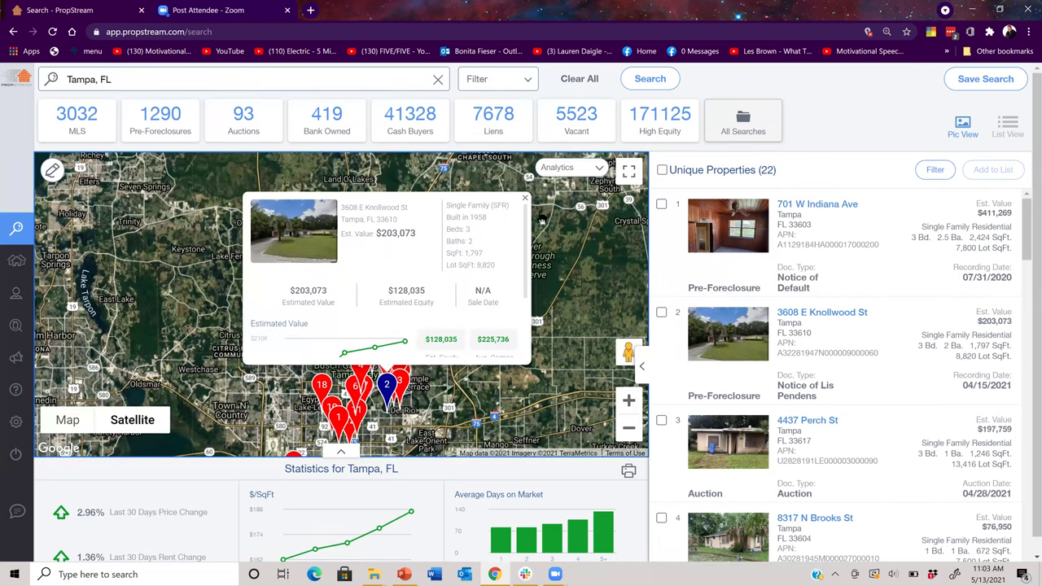
scroll(528, 265, down, 1)
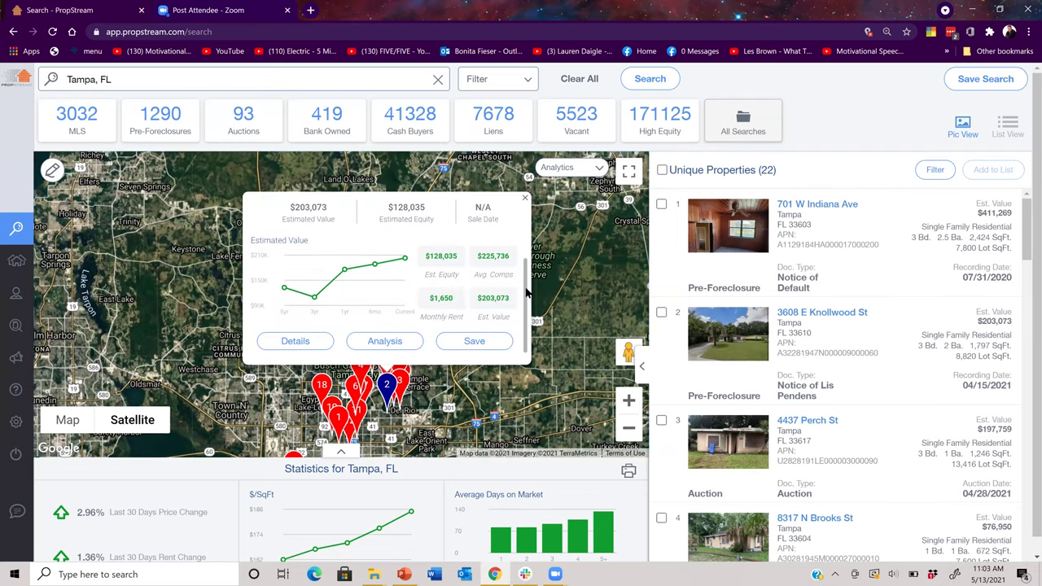
click(304, 343)
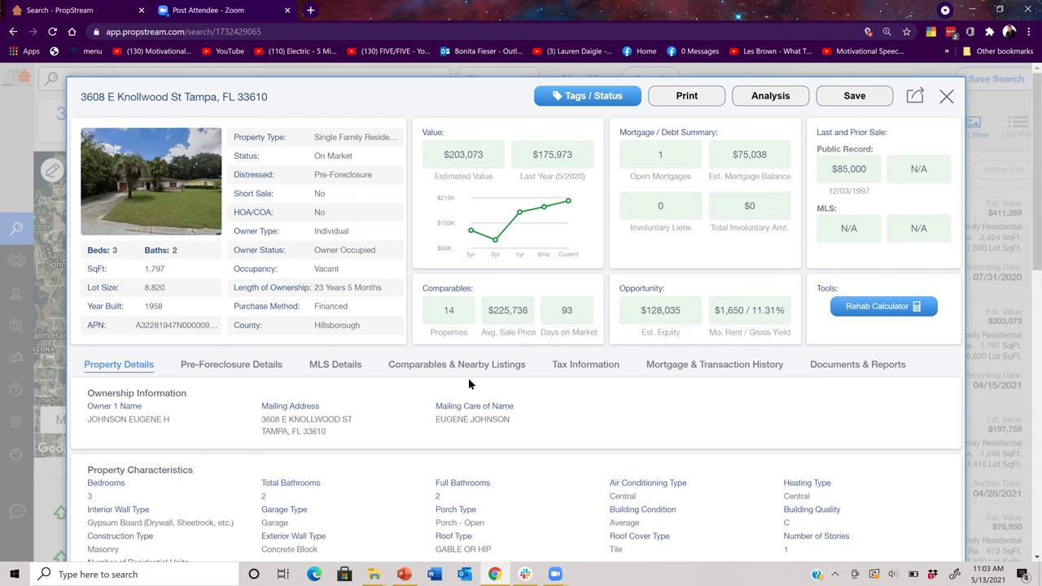
Examine the second property's recording, trustee and original loan information and its pre-foreclosure history, and close its details
click(228, 366)
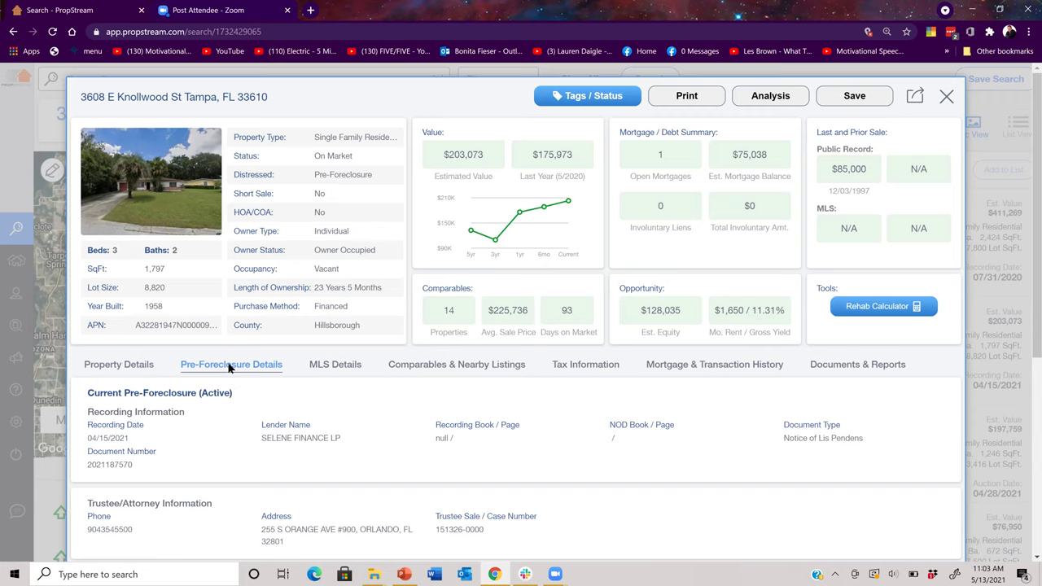
click(119, 368)
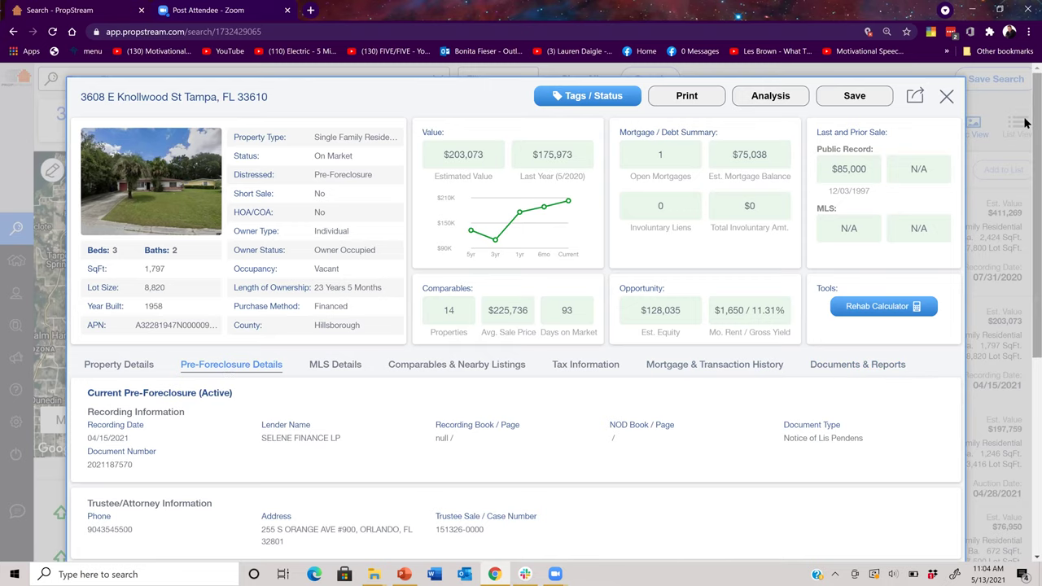
scroll(1025, 163, down, 3)
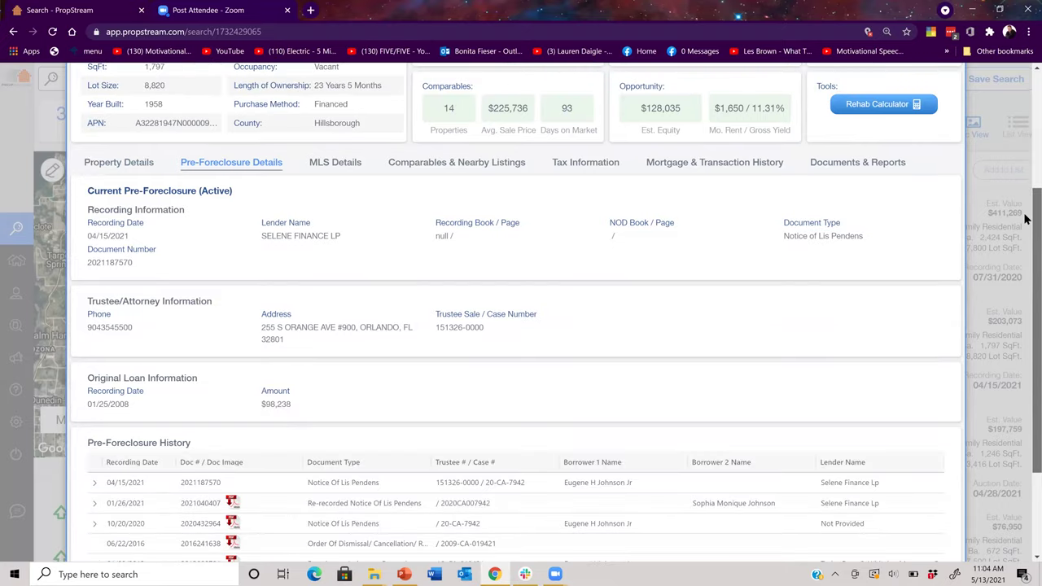
scroll(1025, 217, up, 1)
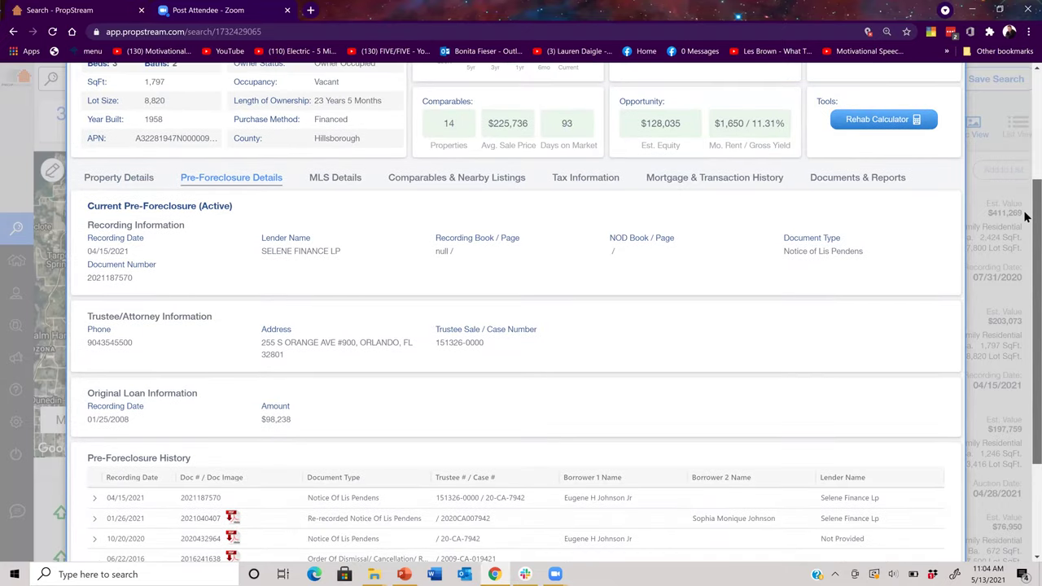
scroll(1025, 213, down, 1)
scroll(1025, 229, down, 1)
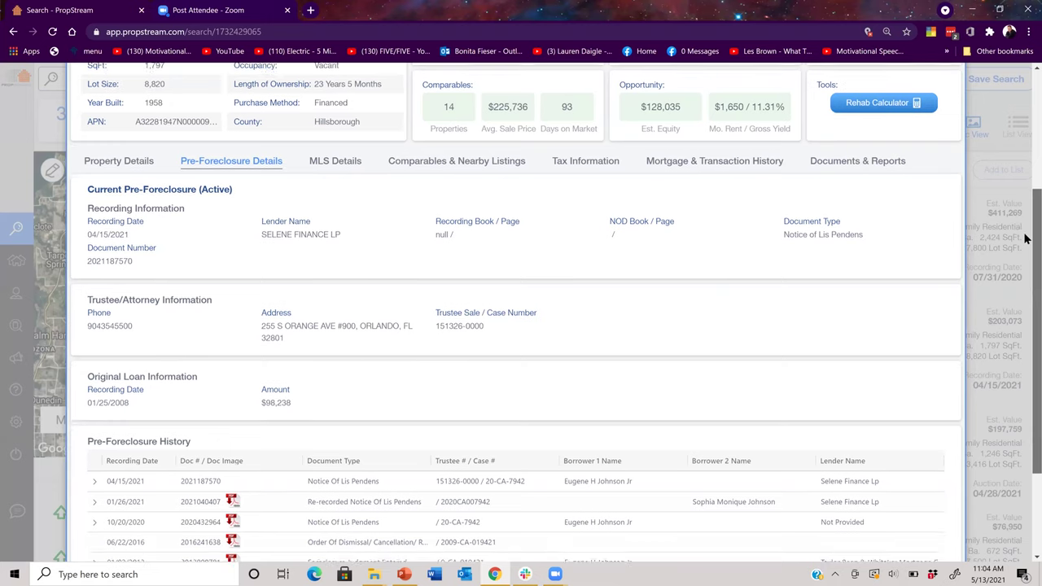
scroll(1025, 244, down, 1)
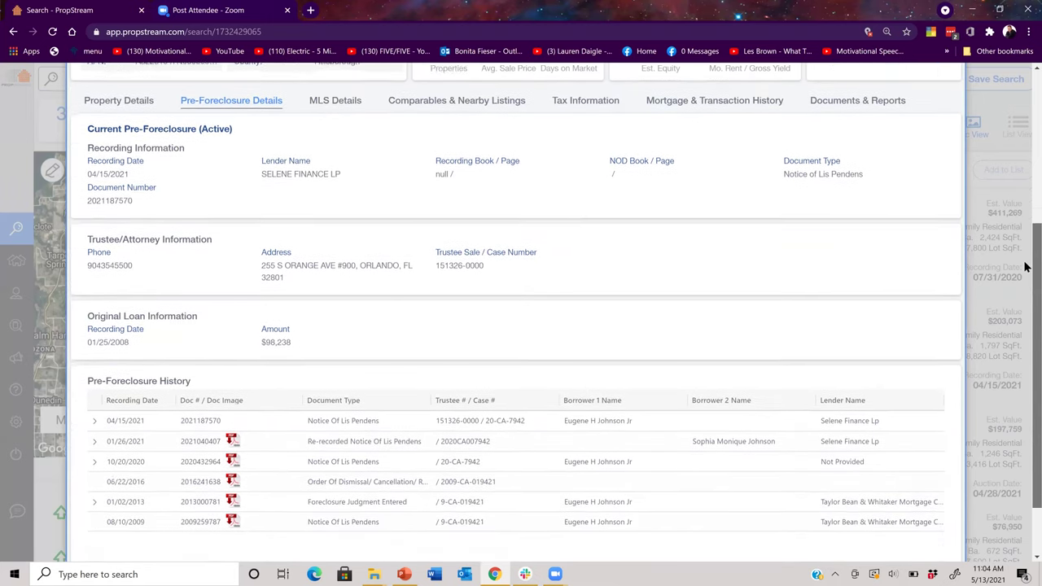
scroll(1025, 273, down, 2)
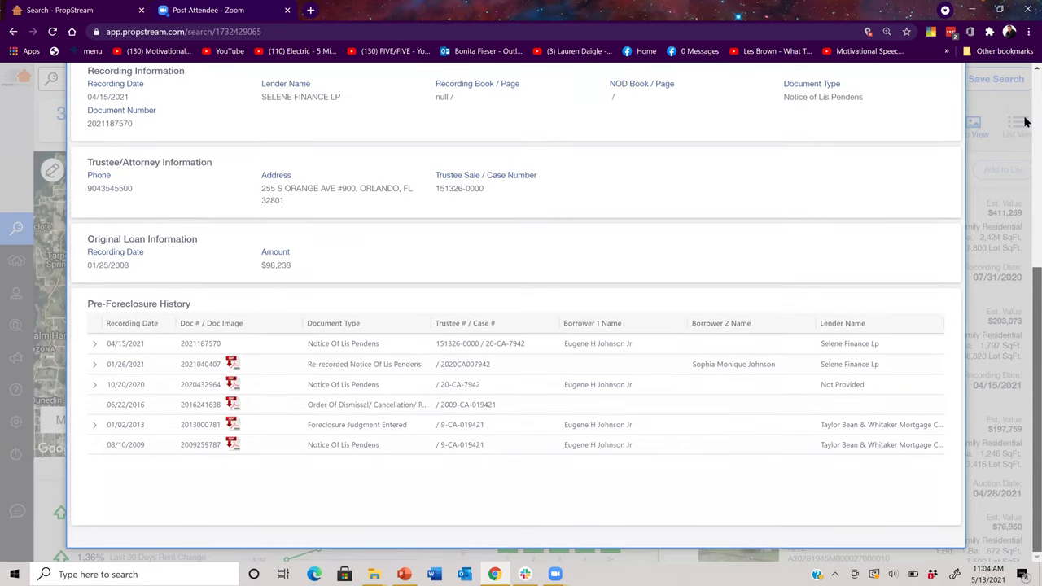
scroll(1028, 114, up, 10)
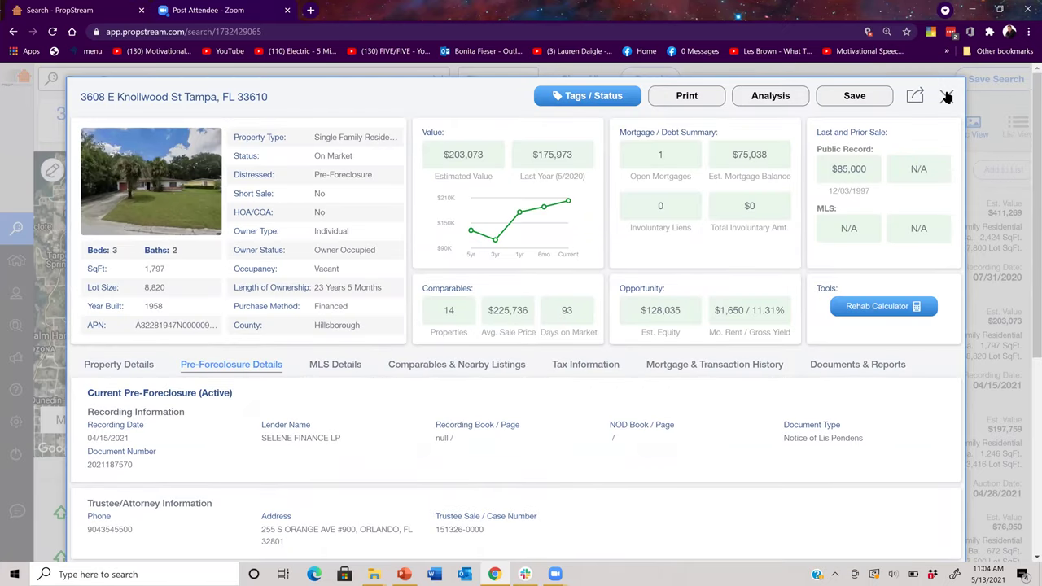
click(947, 97)
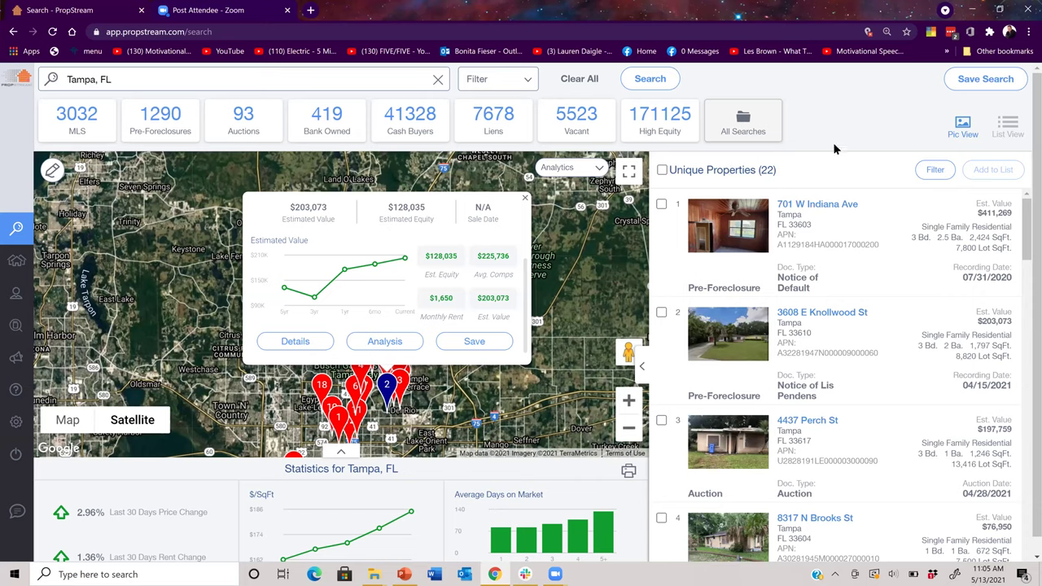
Select all properties in the filtered results and close the property preview on the map
click(662, 169)
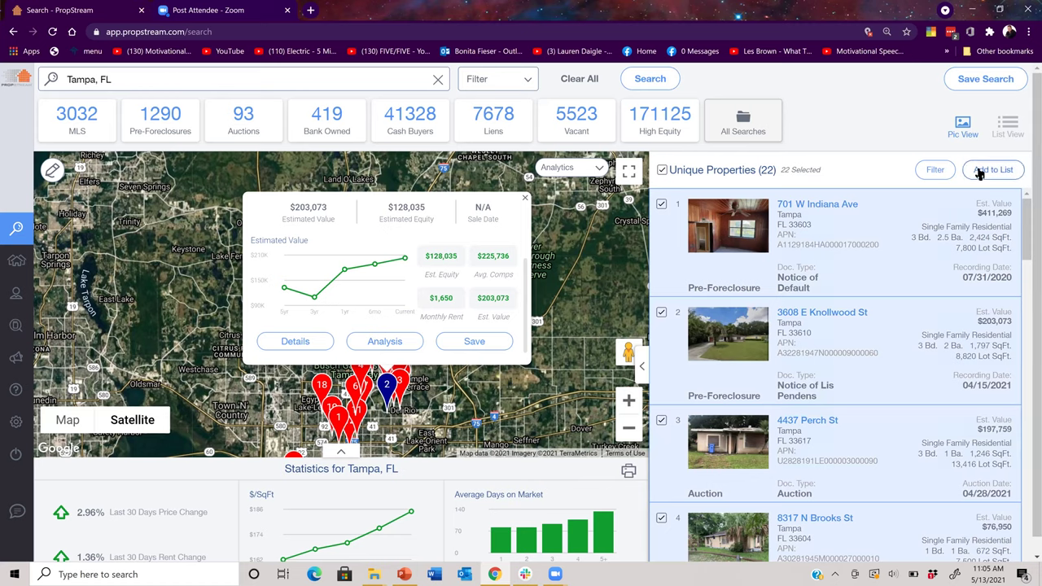
click(526, 200)
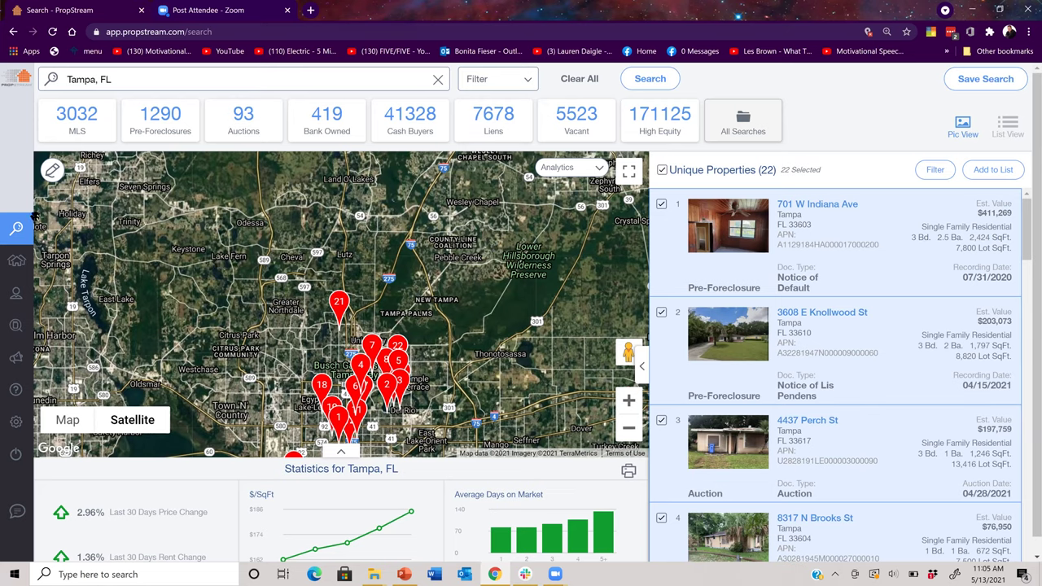
Open the inactive marketing campaign Tampa pre FC and begin a 4.25"x6" postcard based on a pre-defined template
mouse_move(18, 262)
click(37, 359)
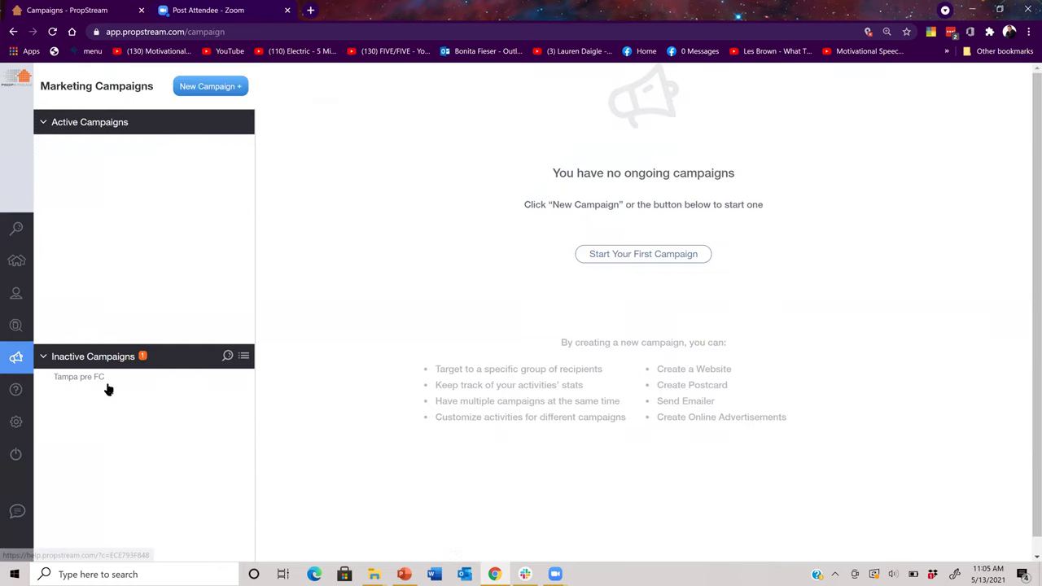
click(91, 377)
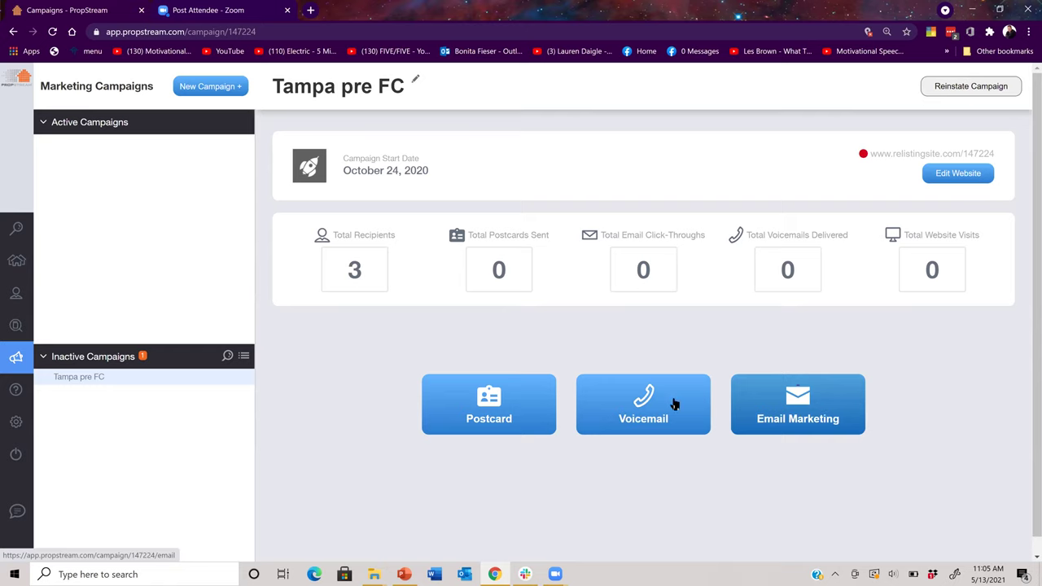
click(520, 412)
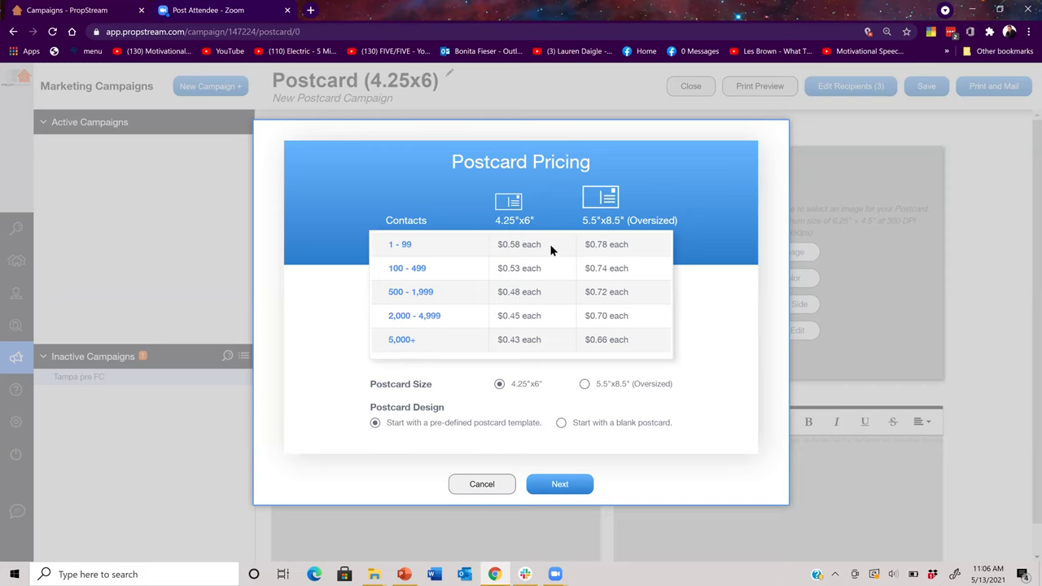
click(559, 485)
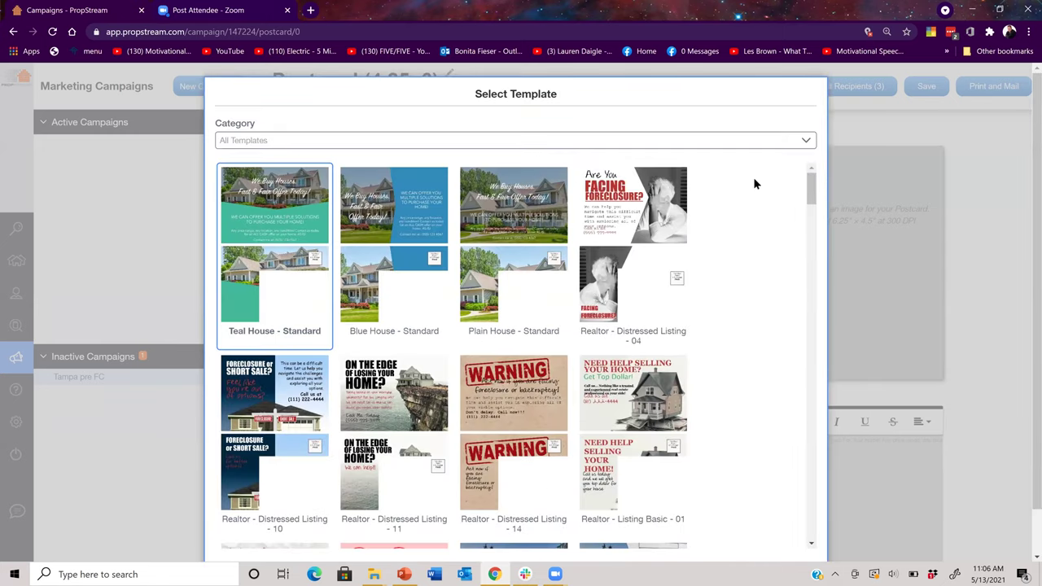
Look through the available postcard templates across all categories, and close the template selection without choosing one
drag(812, 188, 820, 234)
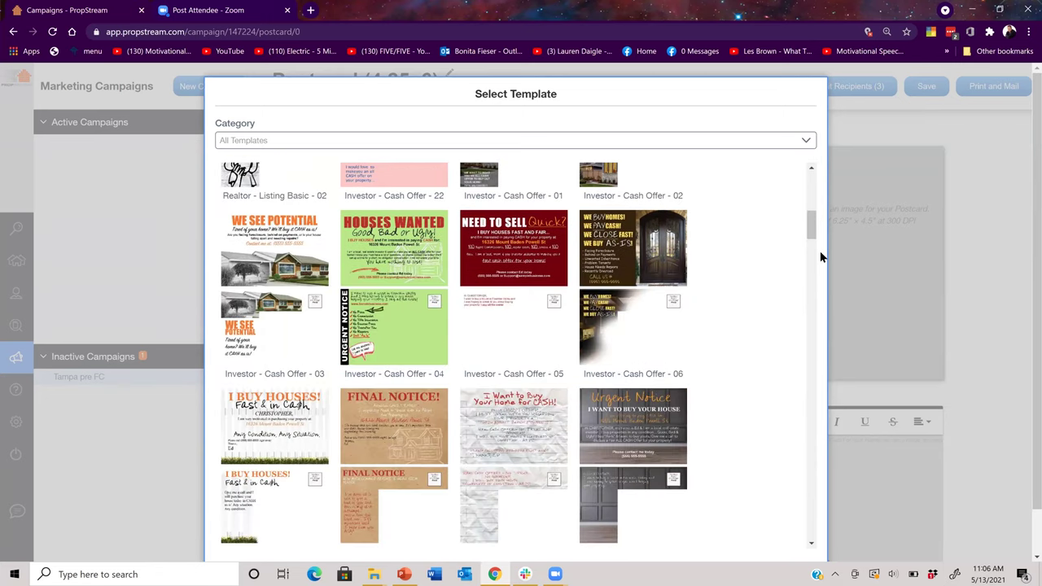
scroll(812, 222, down, 2)
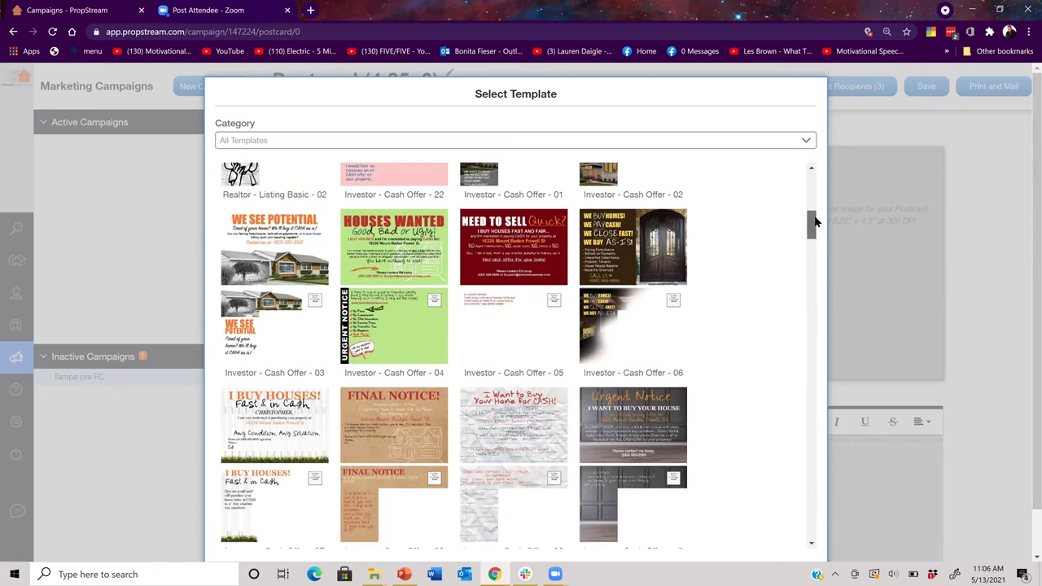
scroll(810, 244, down, 8)
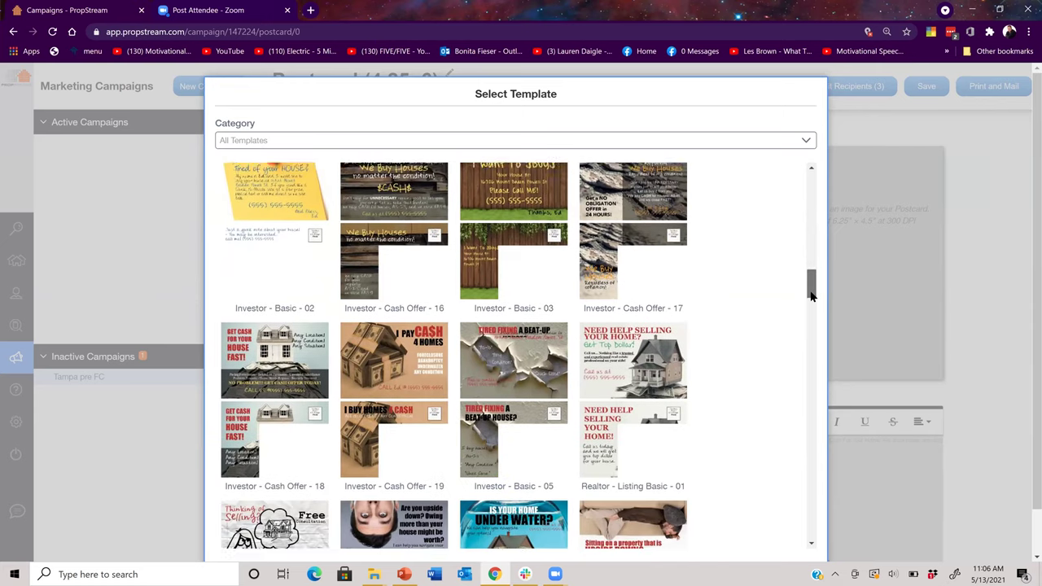
drag(812, 303, 812, 379)
scroll(814, 326, down, 1)
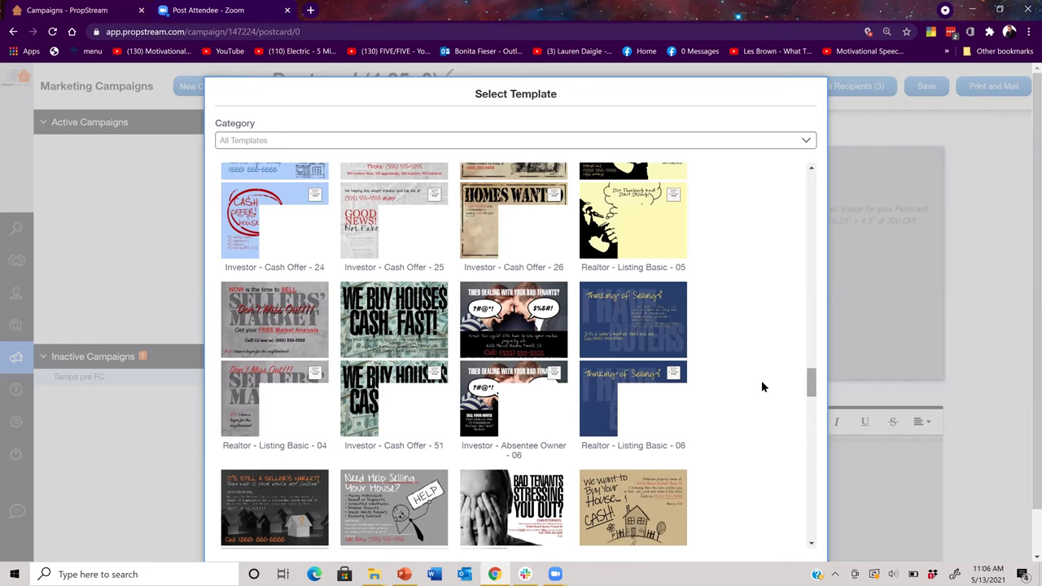
click(123, 246)
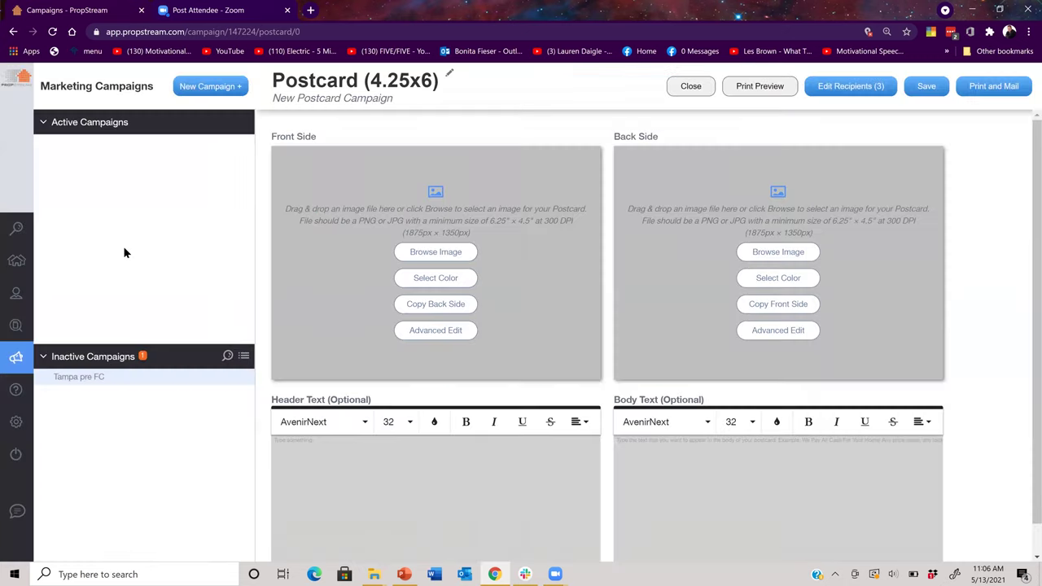
click(166, 249)
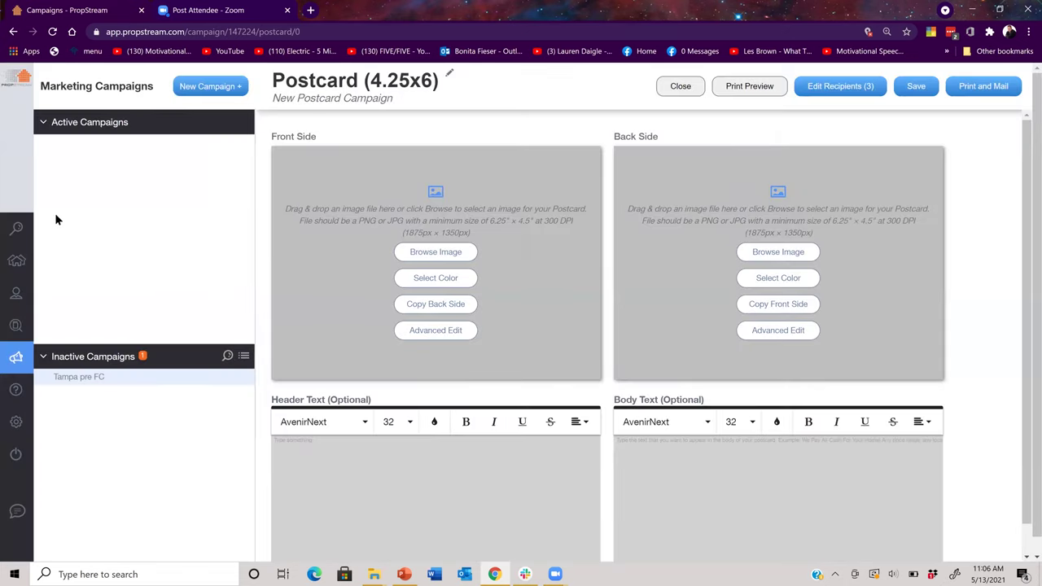
Return to the Tampa, FL property search and list the Cash Buyers properties
click(27, 228)
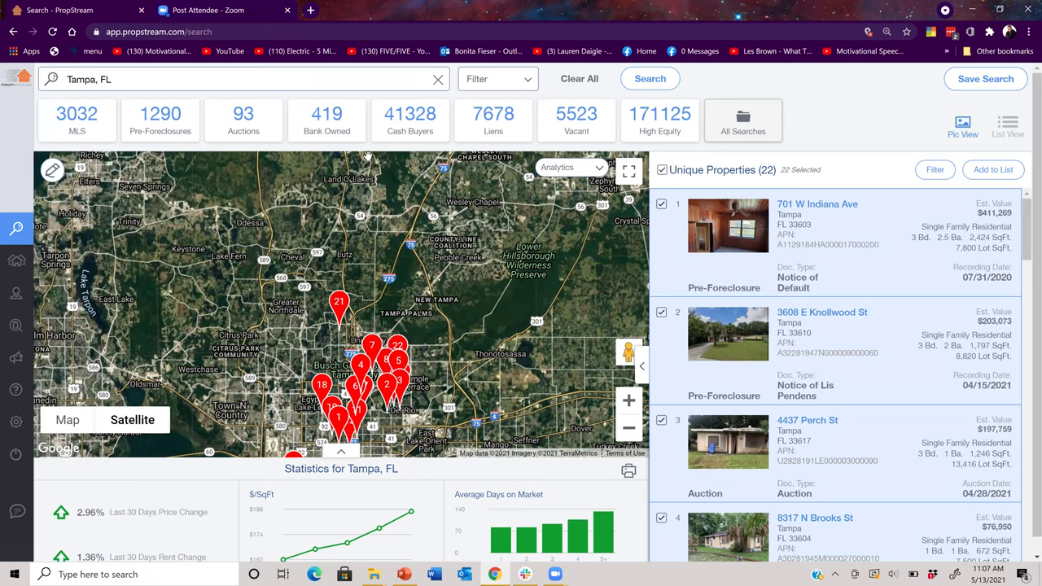
click(425, 122)
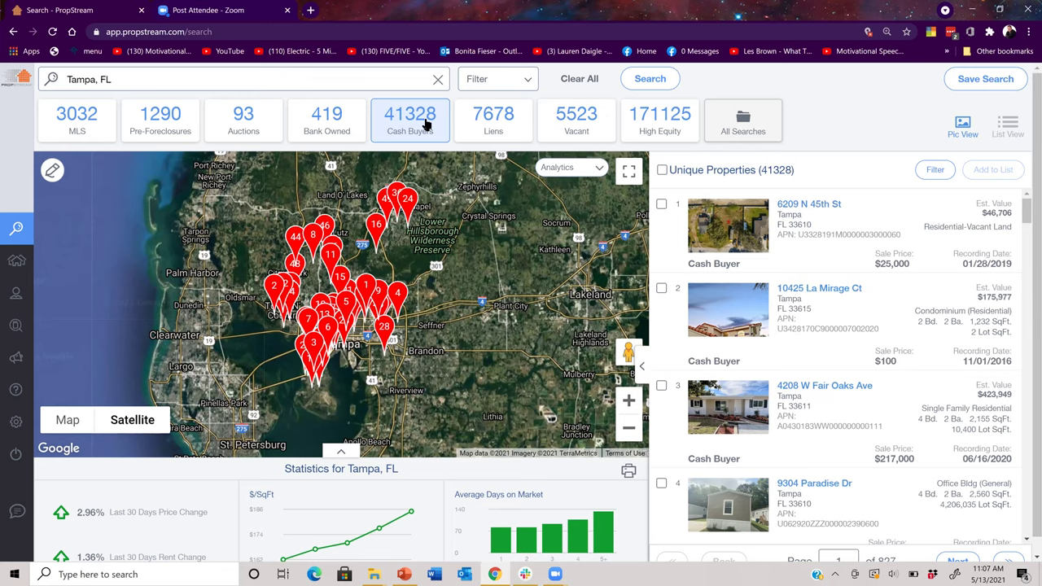
click(426, 122)
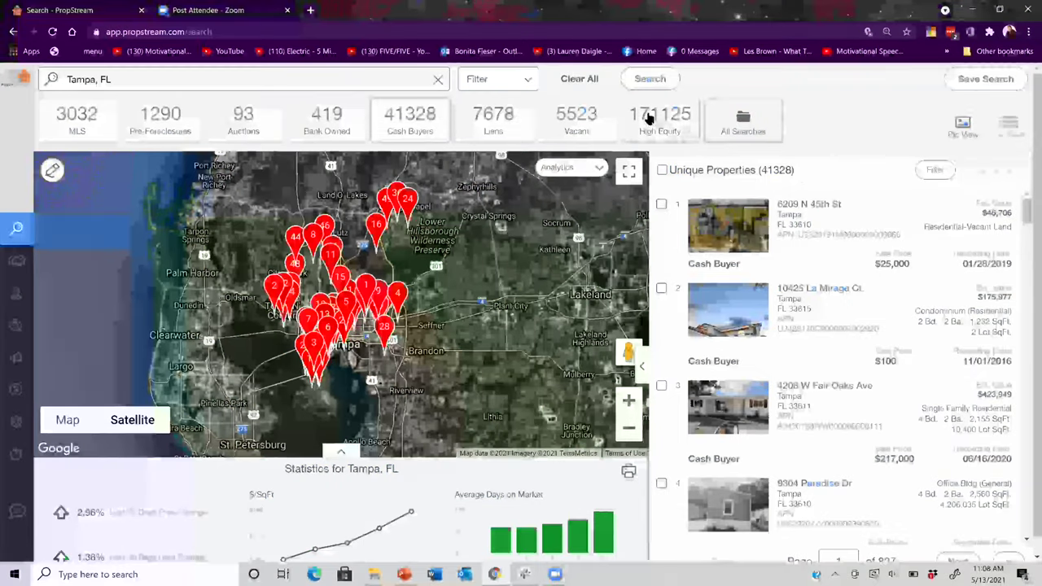
click(420, 132)
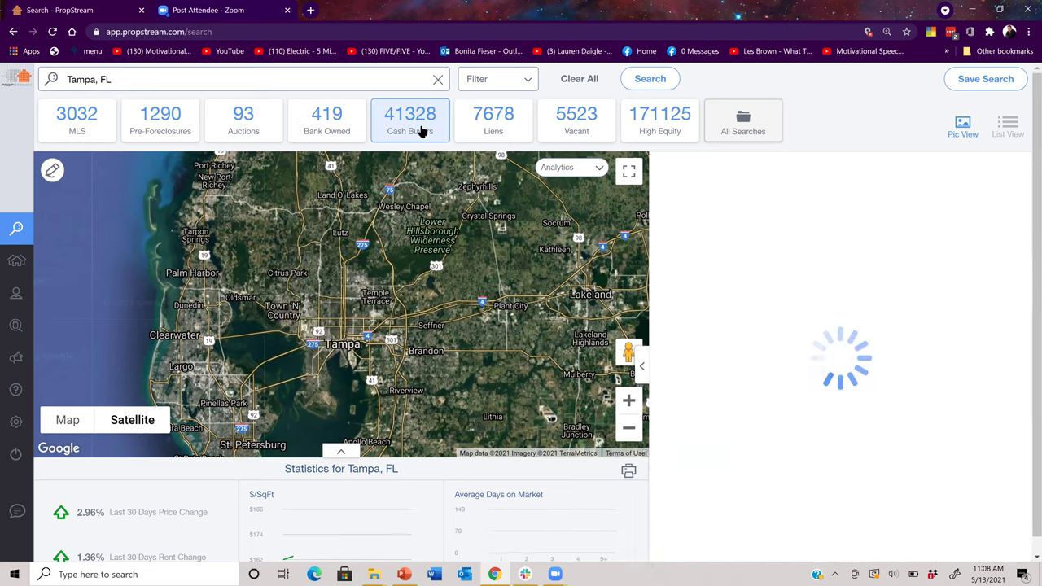
Filter the cash buyer results by ownership to the Corporate owner type and close the search options
click(527, 80)
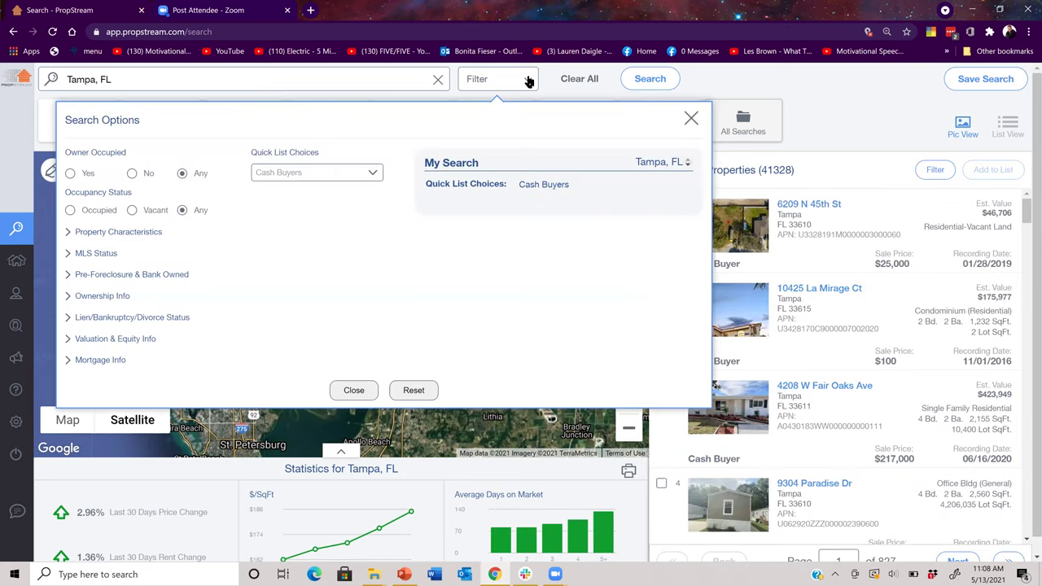
click(121, 298)
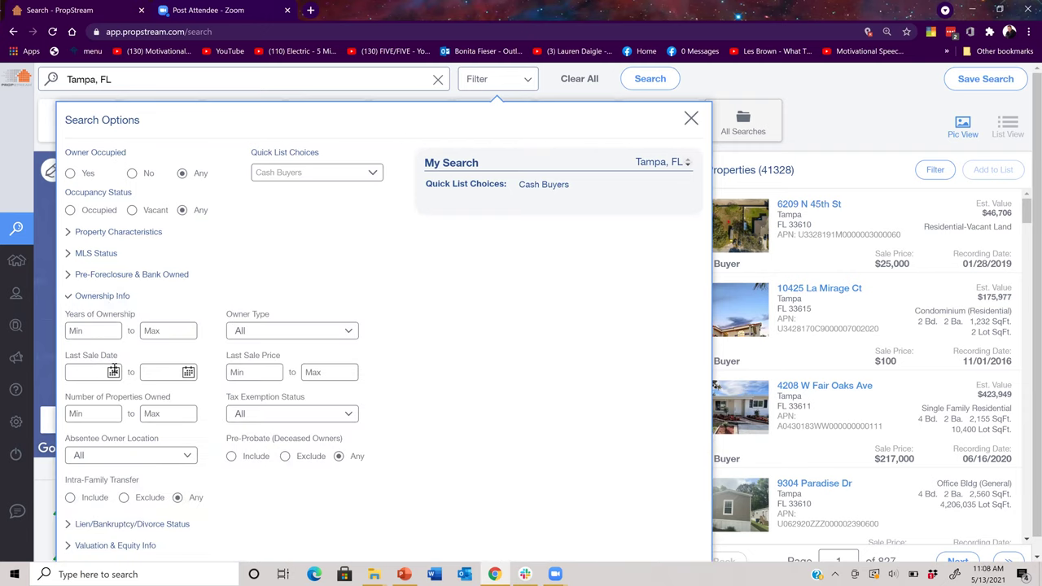
click(347, 332)
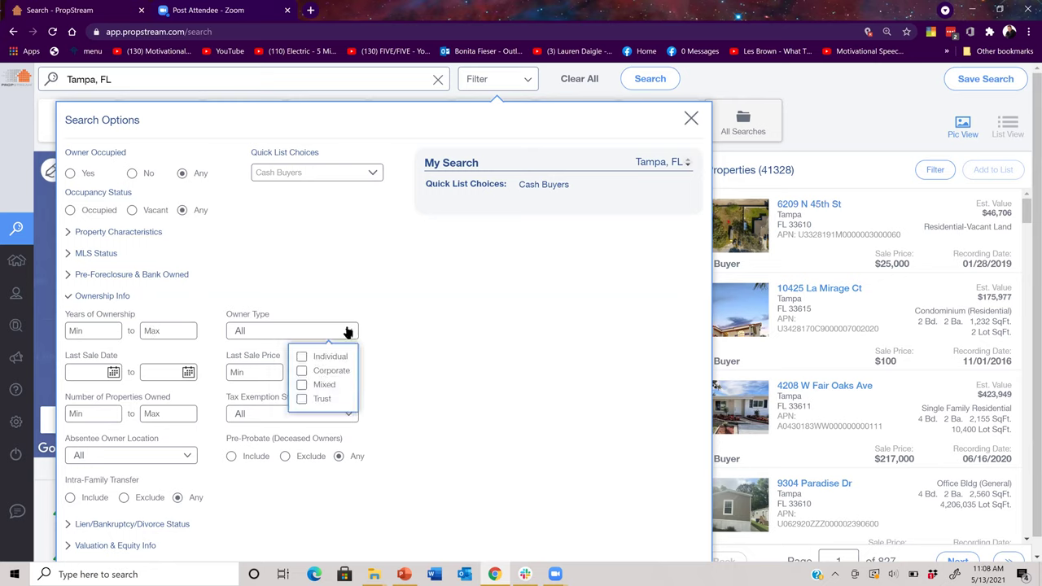
click(302, 371)
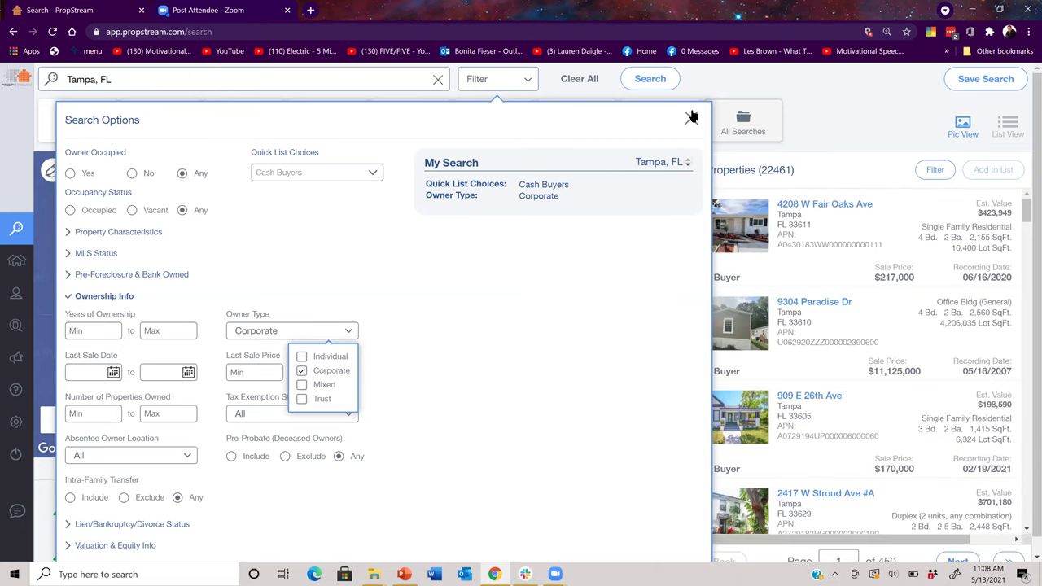
click(691, 118)
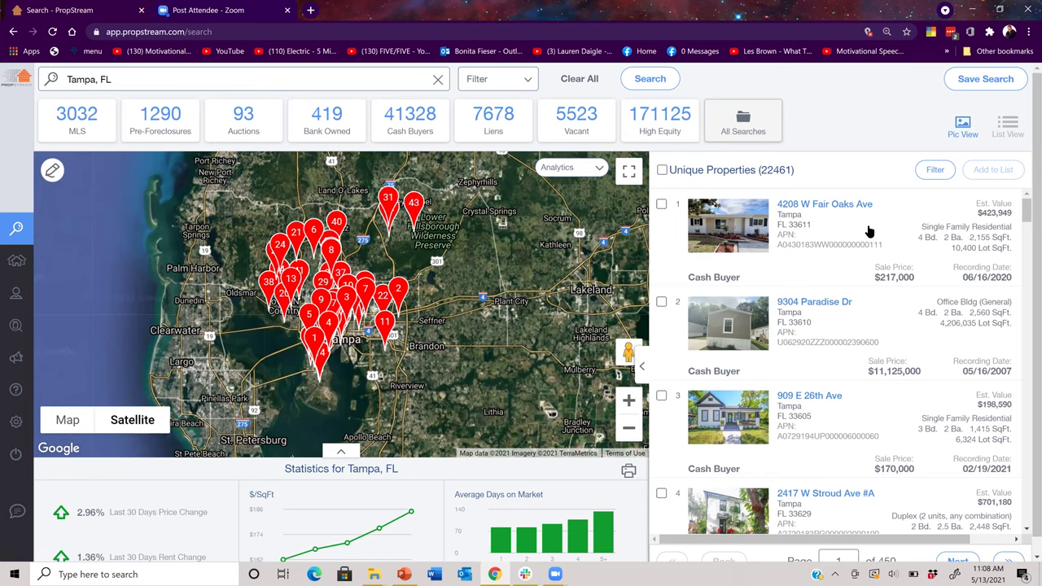
Open the full details of the first corporate cash buyer property, examine its ownership and purchase information, and close them
mouse_move(870, 232)
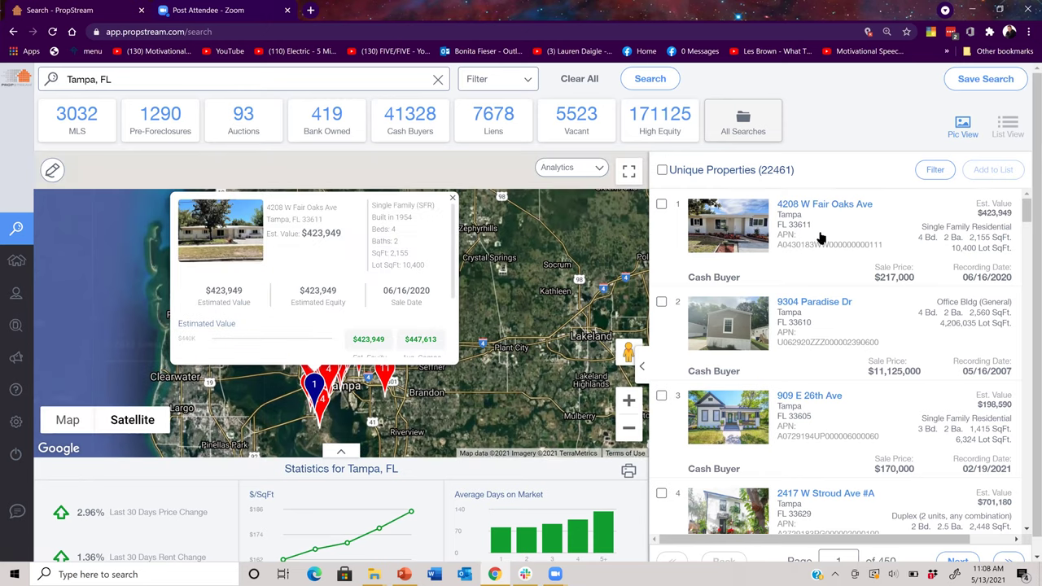
scroll(454, 244, down, 1)
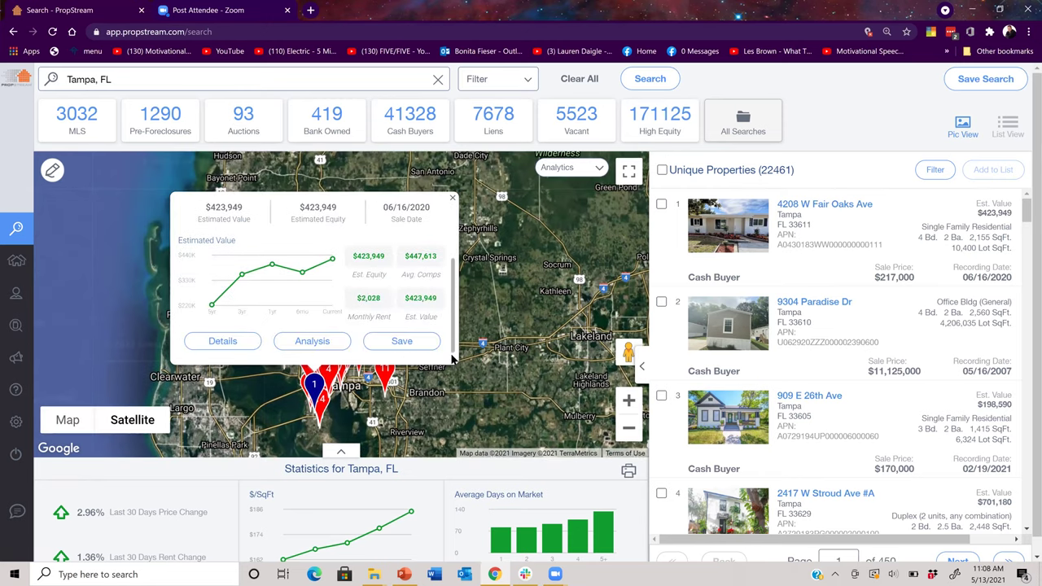
click(224, 342)
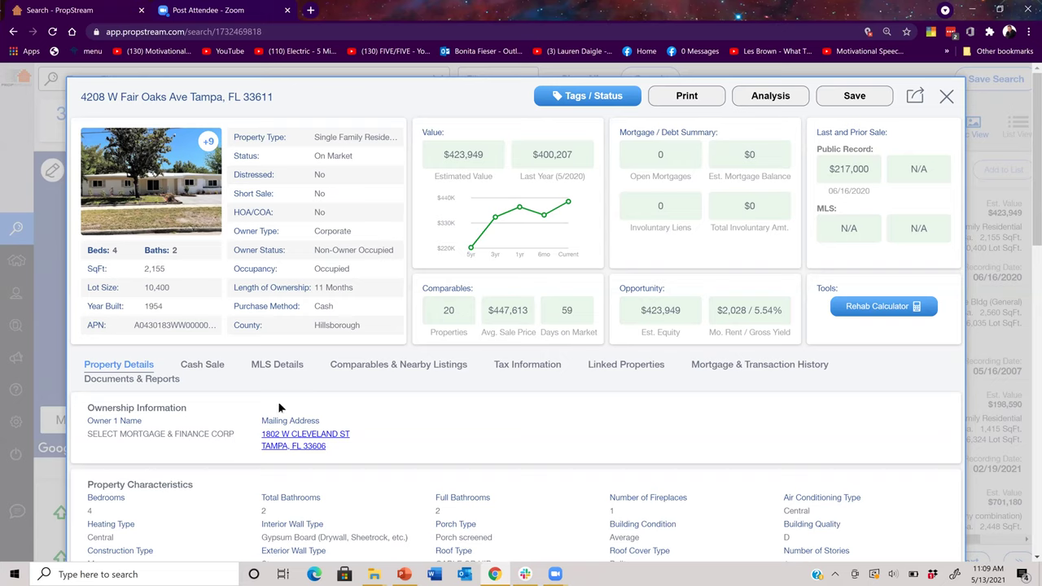
click(947, 92)
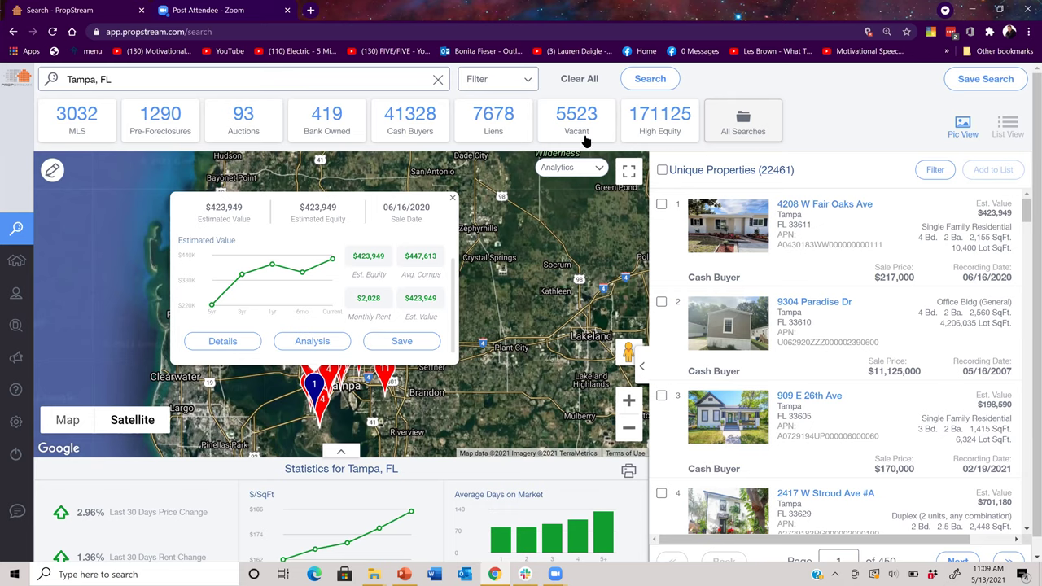
List the High Equity properties in Tampa, FL and restrict their occupancy status to Vacant
click(656, 120)
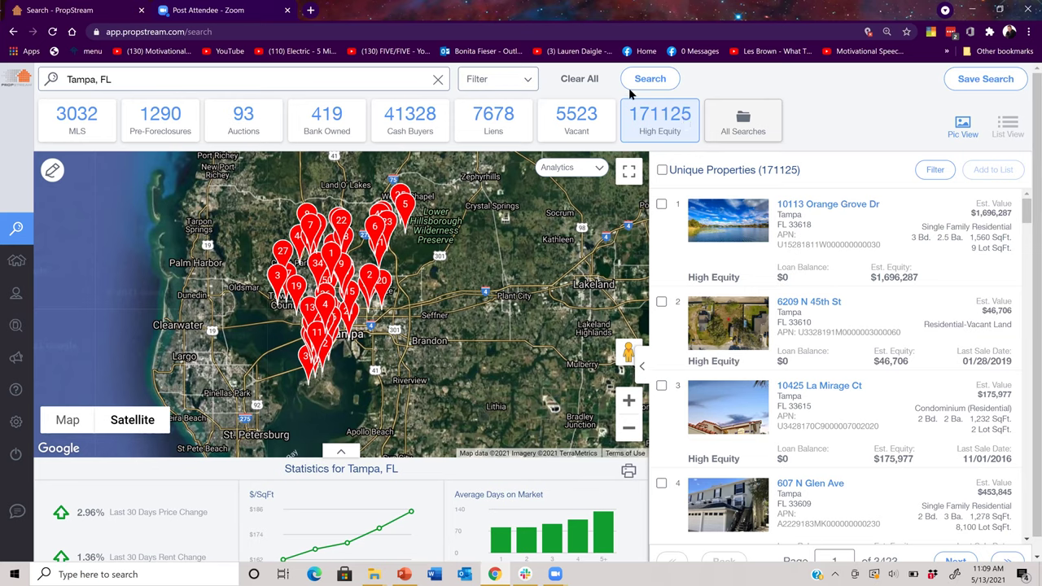
click(528, 82)
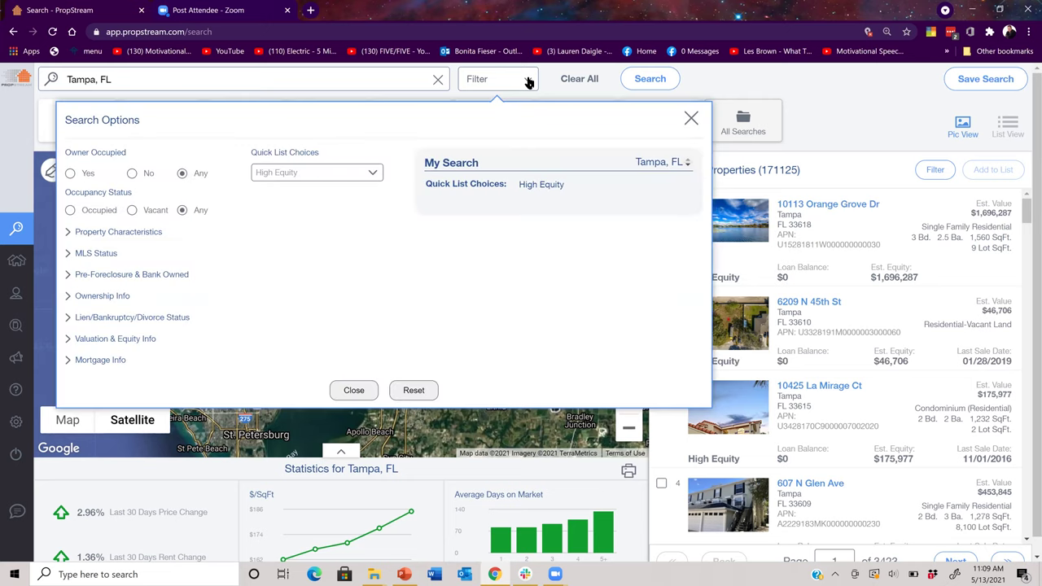
click(132, 210)
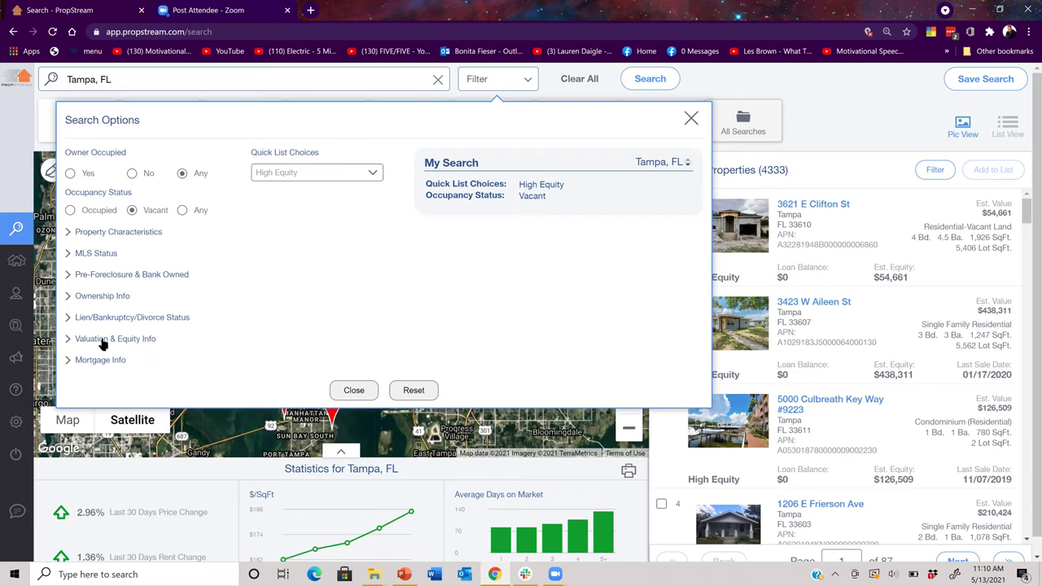
Add the foreclosure status Notice of Default / Lis Pendens to the vacant high-equity search
double_click(126, 277)
click(128, 276)
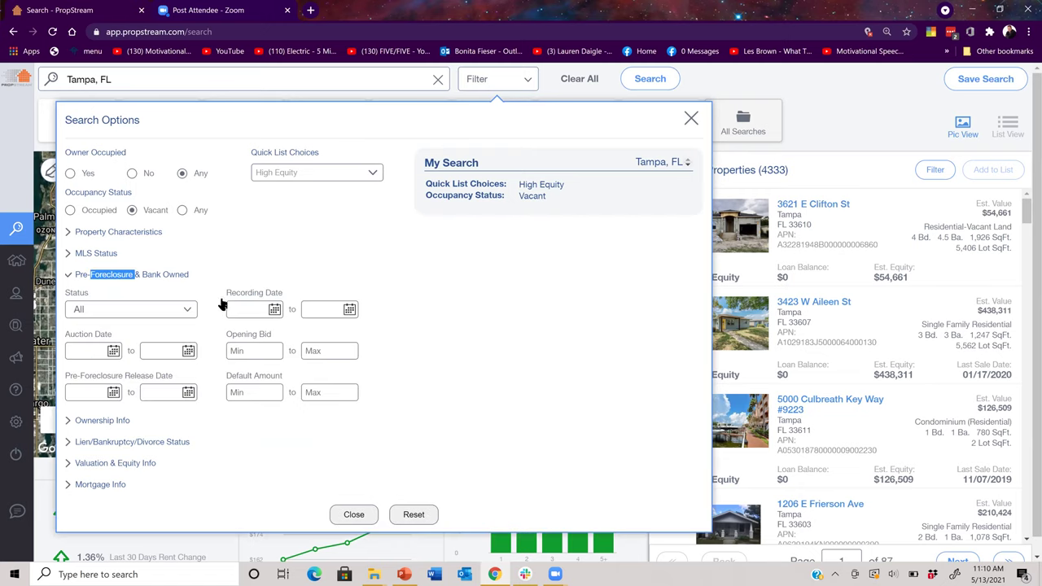
click(188, 312)
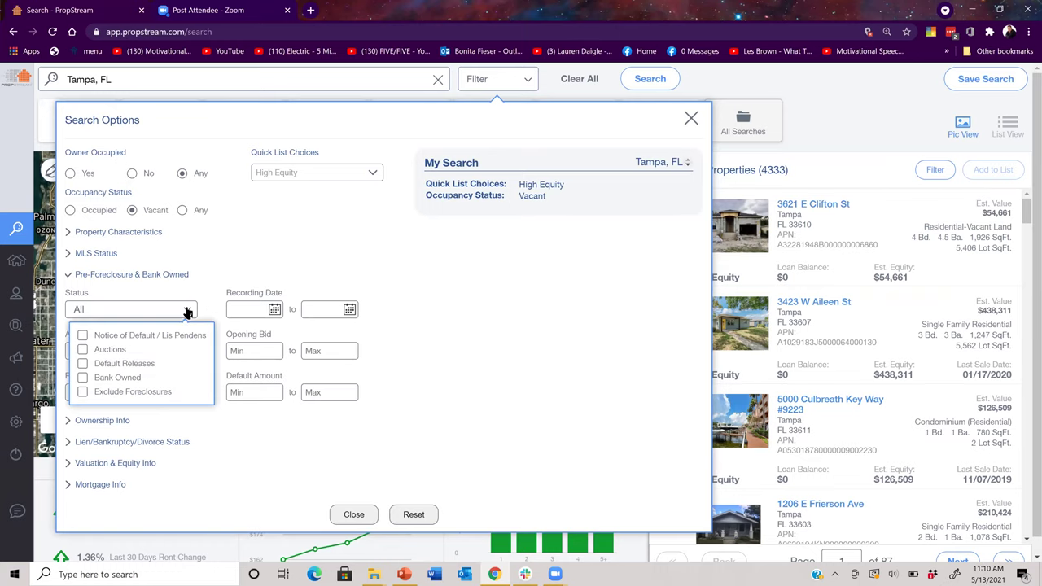
click(83, 335)
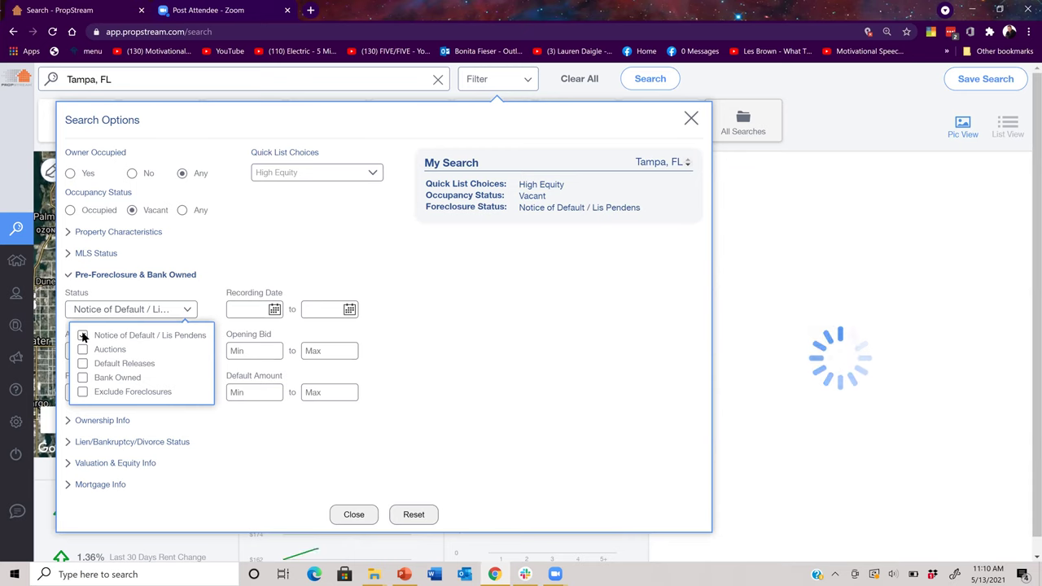